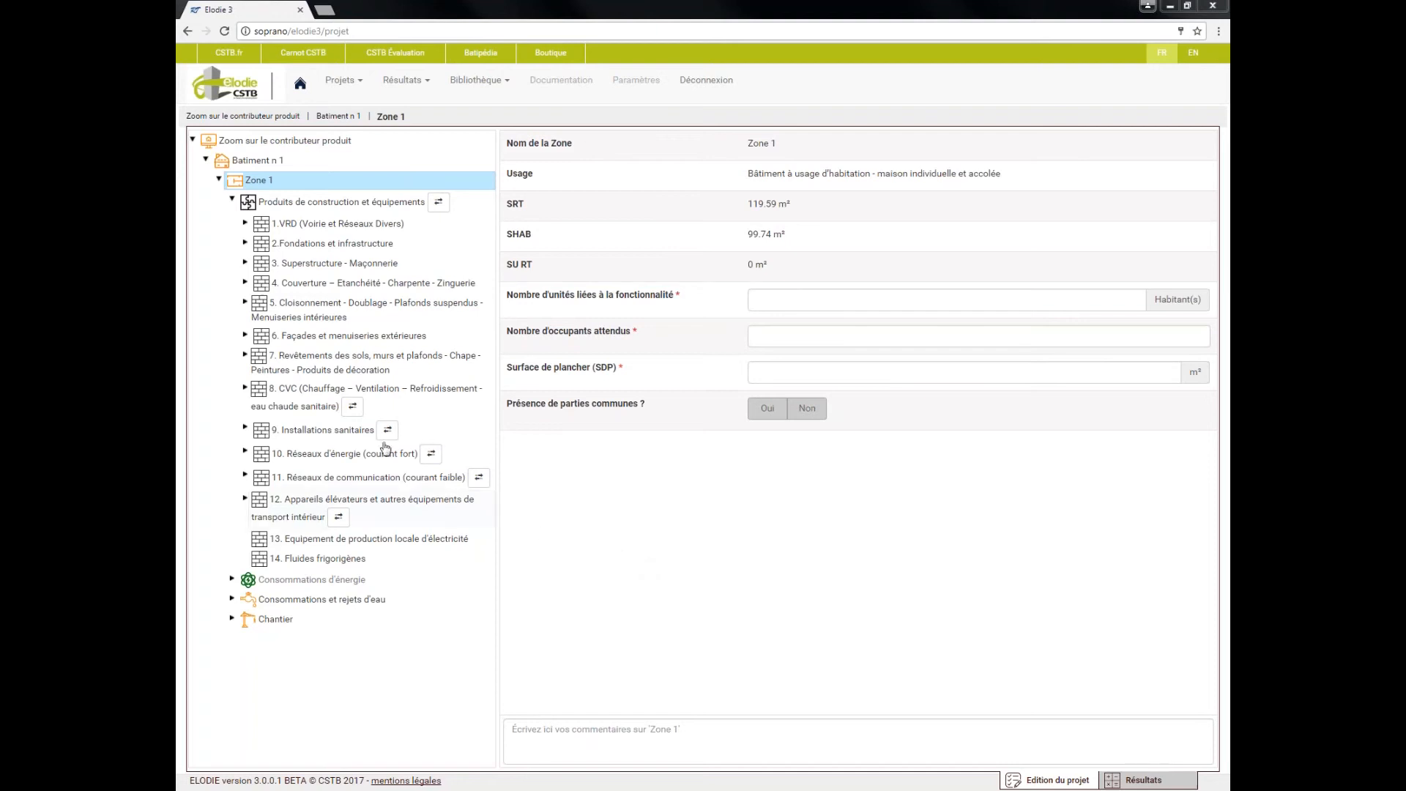
Open section 3.1 Eléments horizontaux - Planchers, dalles, balcons under Superstructure - Maçonnerie and show its environmental record search
click(246, 263)
click(323, 297)
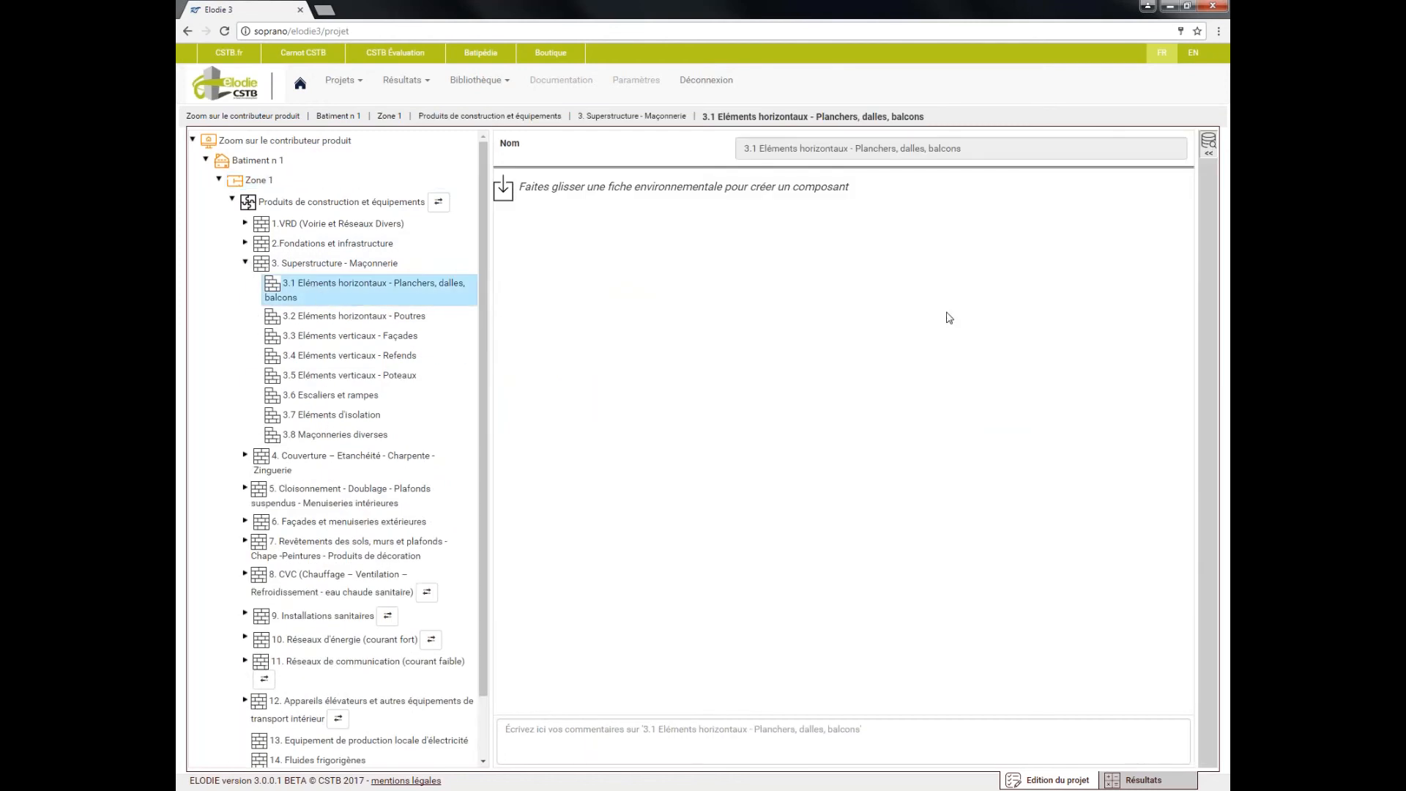
click(1208, 147)
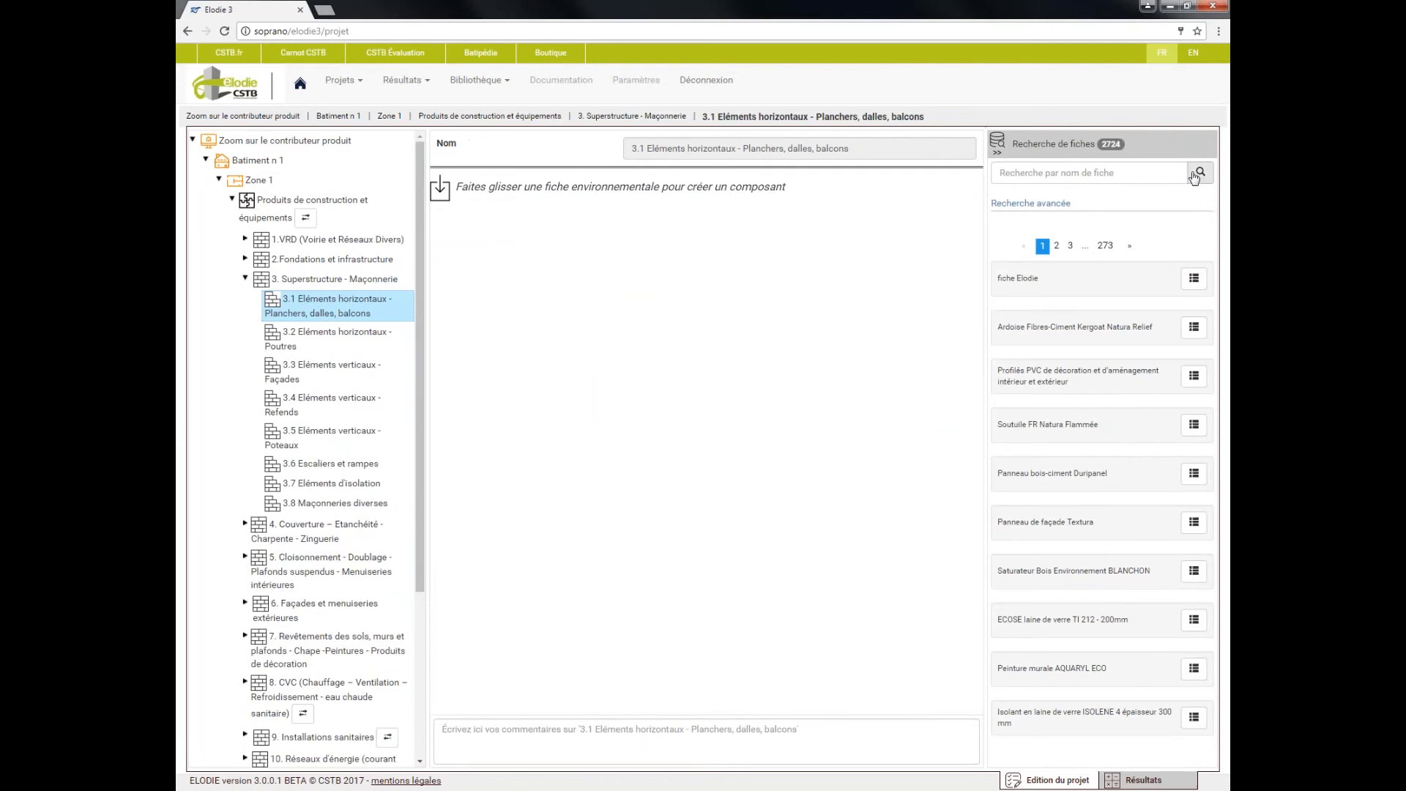
Check the advanced search filters, then search the environmental records by the name plancher
click(1031, 202)
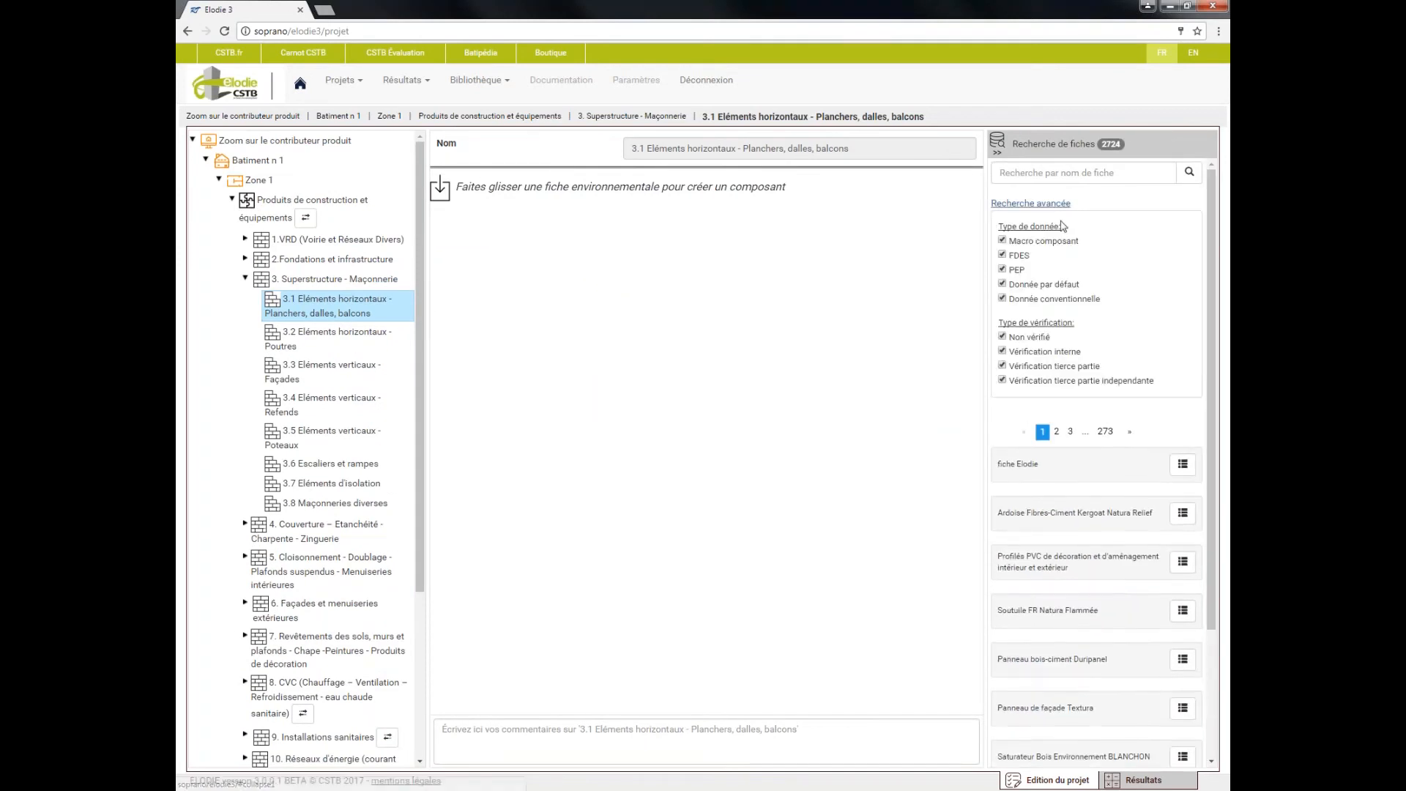
click(1030, 203)
click(1060, 172)
text(plancher)
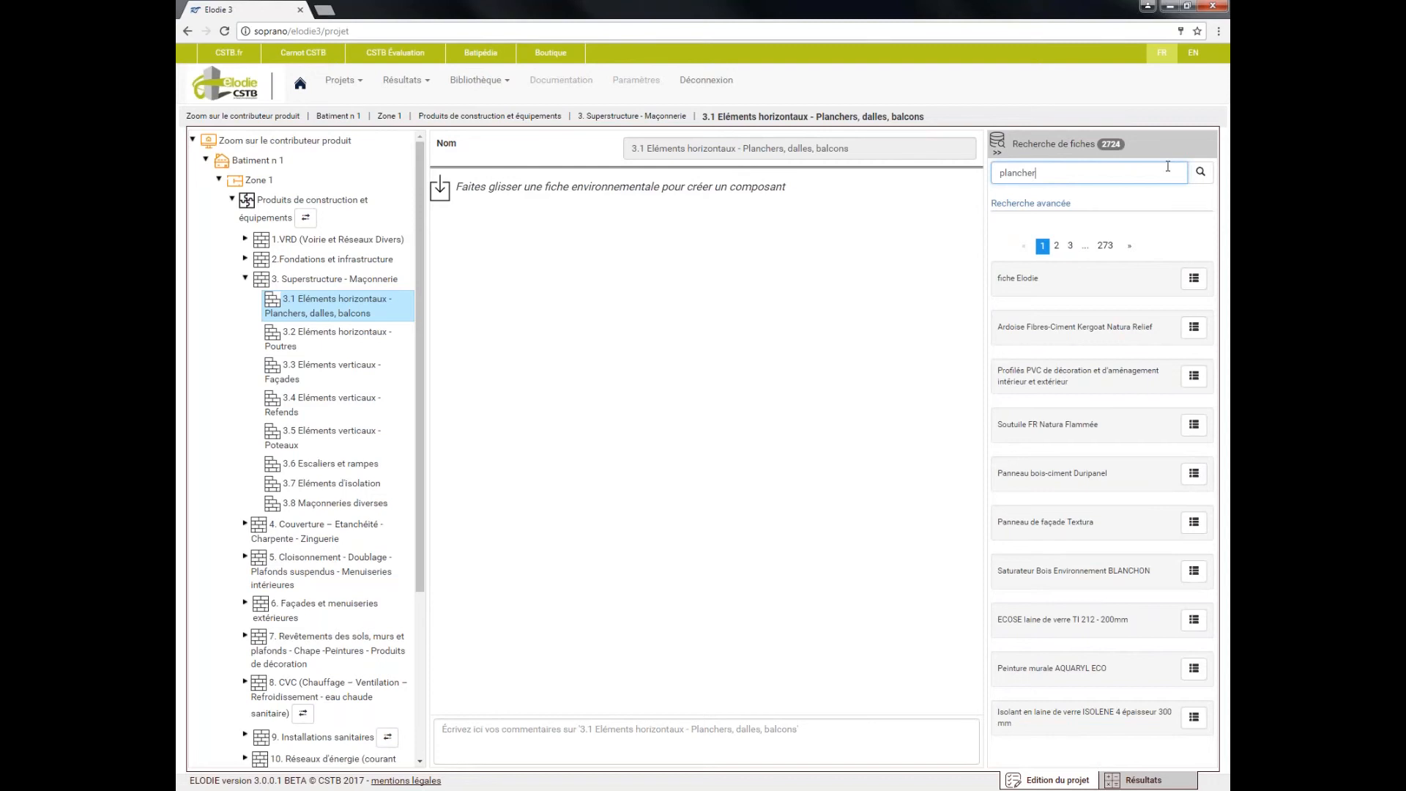
click(1201, 172)
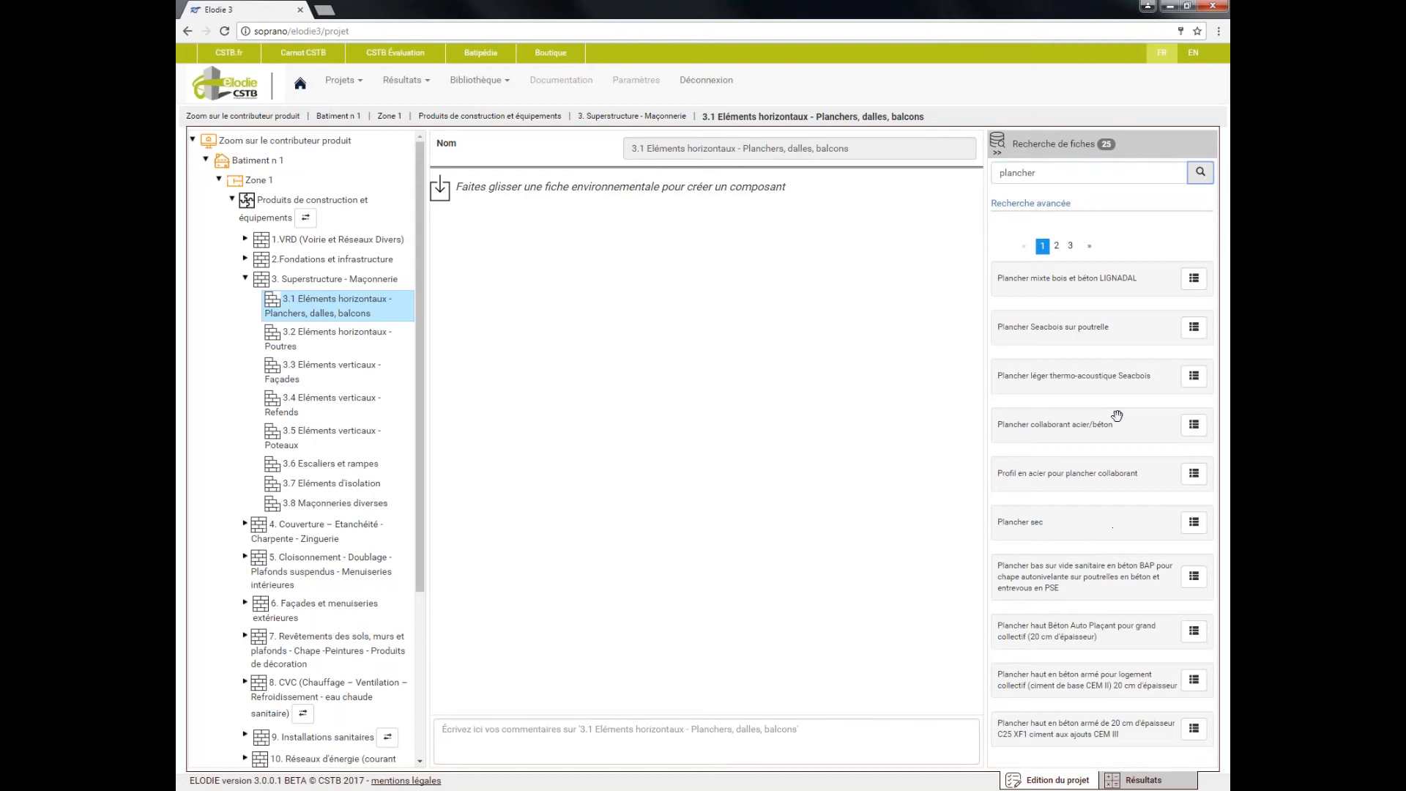
Review the Plancher mixte bois et béton LIGNADAL record, covering its functional unit, health, comfort and environmental indicators
click(1194, 278)
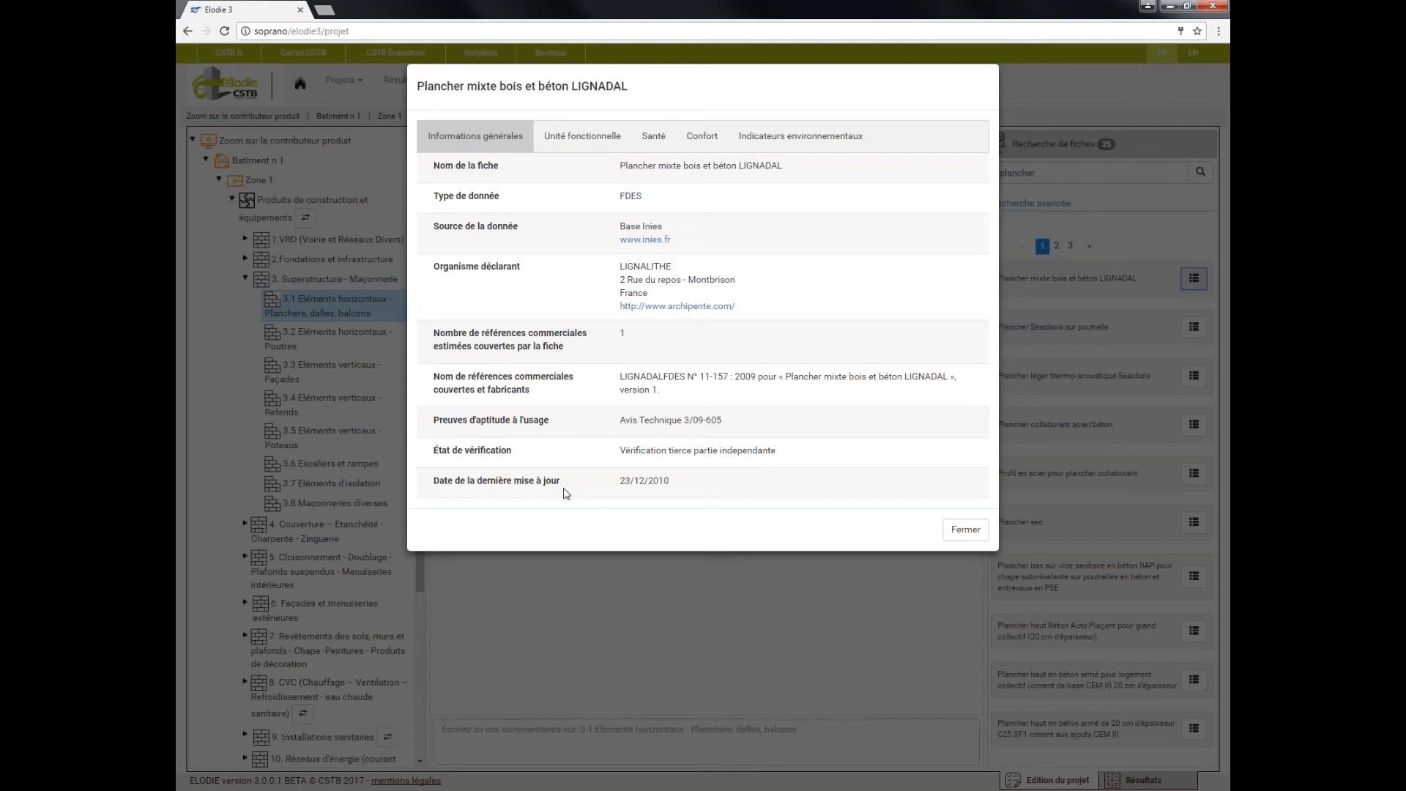
click(600, 137)
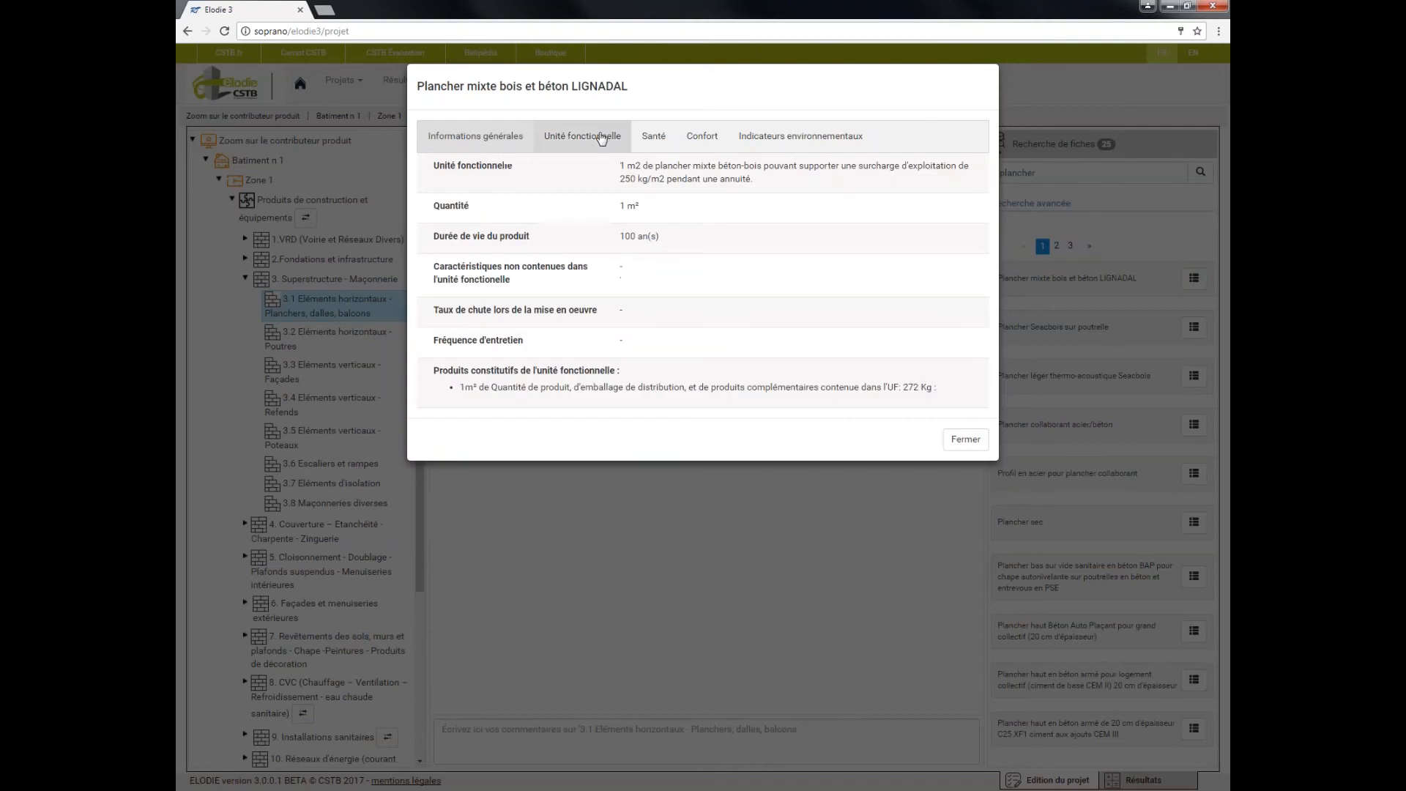
click(648, 140)
click(694, 139)
click(794, 139)
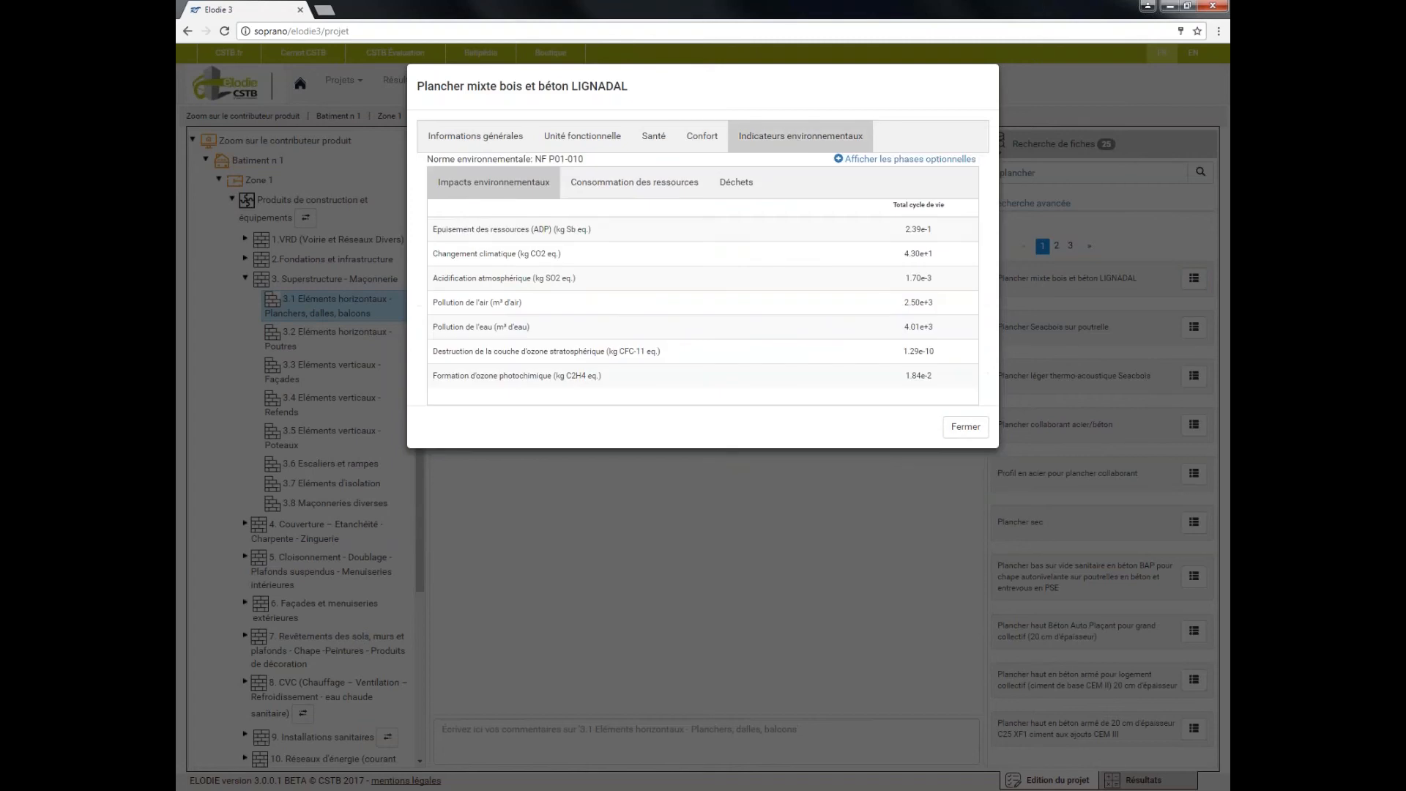
click(977, 429)
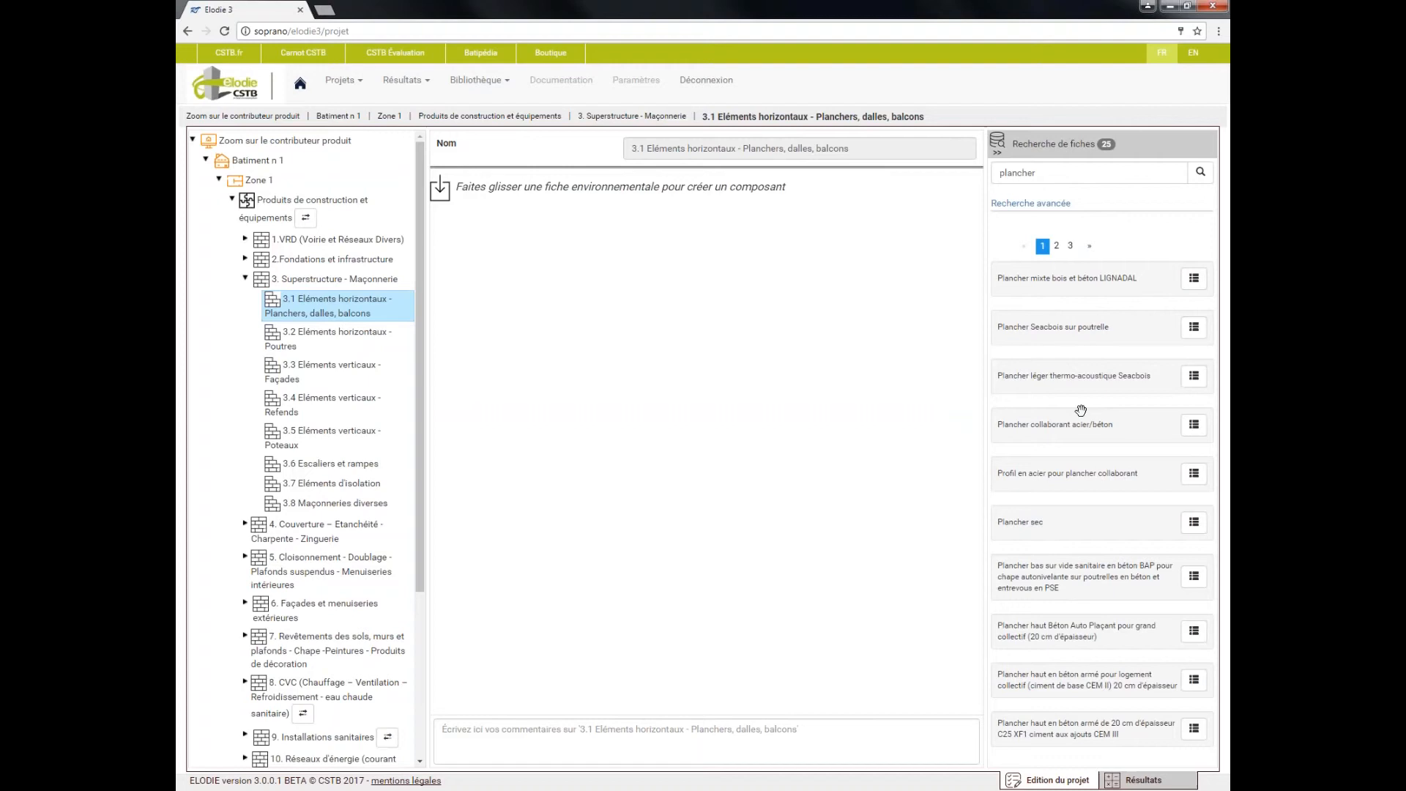
Add Plancher Seacbois sur poutrelle and Plancher sec as components of section 3.1, each with a quantity of 100 m²
drag(1117, 337, 645, 282)
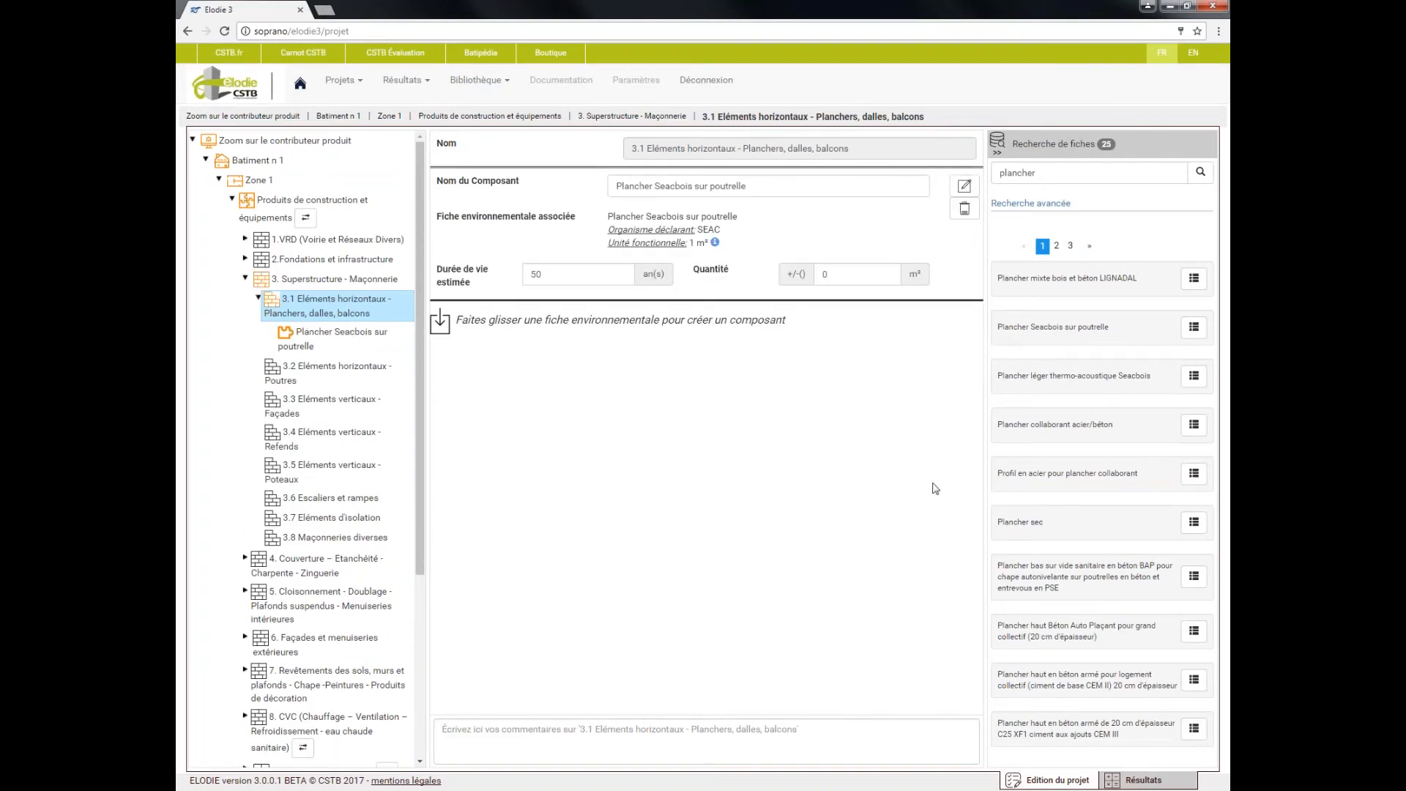
drag(1043, 523, 671, 453)
double_click(825, 274)
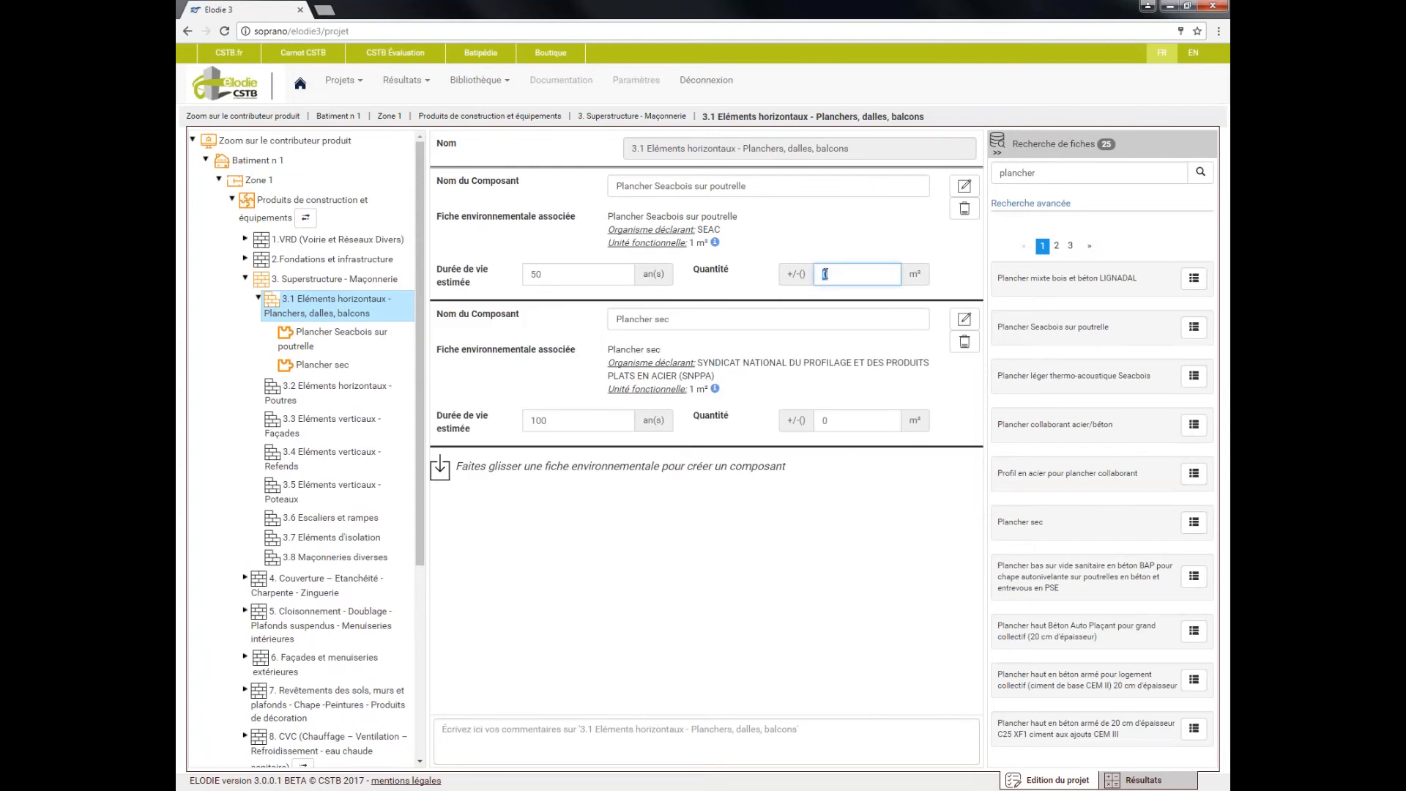
text(100)
double_click(816, 419)
text(100)
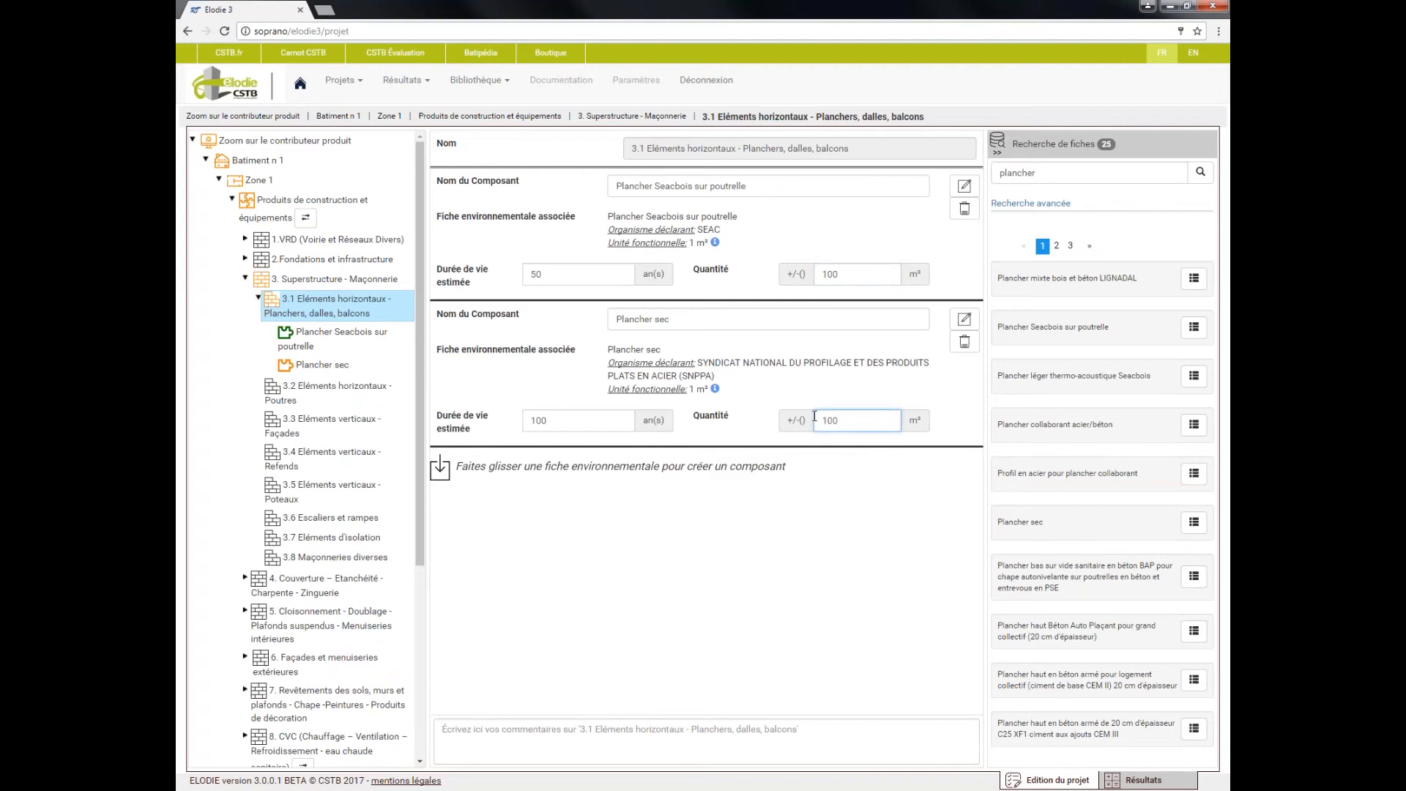
click(836, 495)
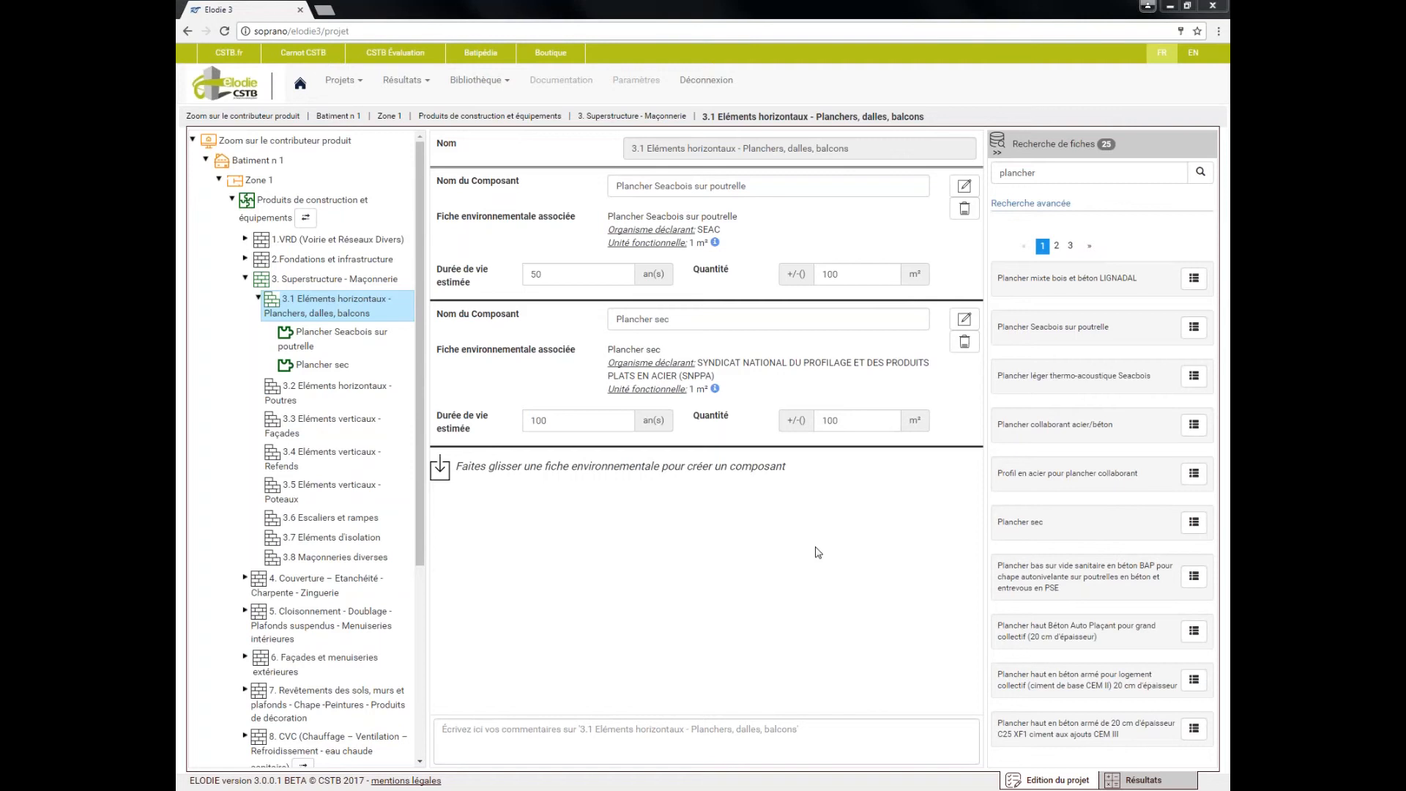
Delete the Plancher sec component and replace the Plancher Seacbois sur poutrelle component's associated record with the Plancher sec record
click(965, 341)
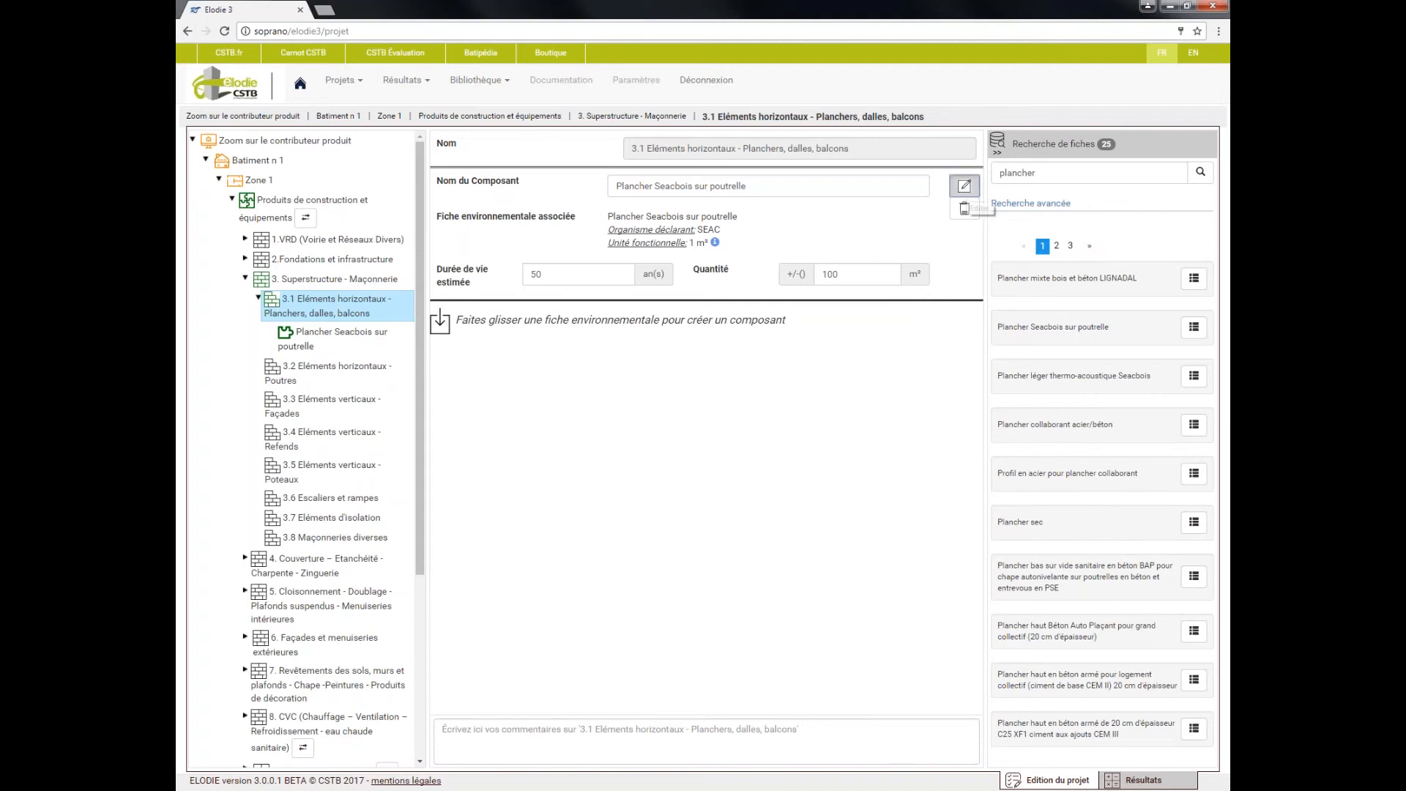
click(965, 186)
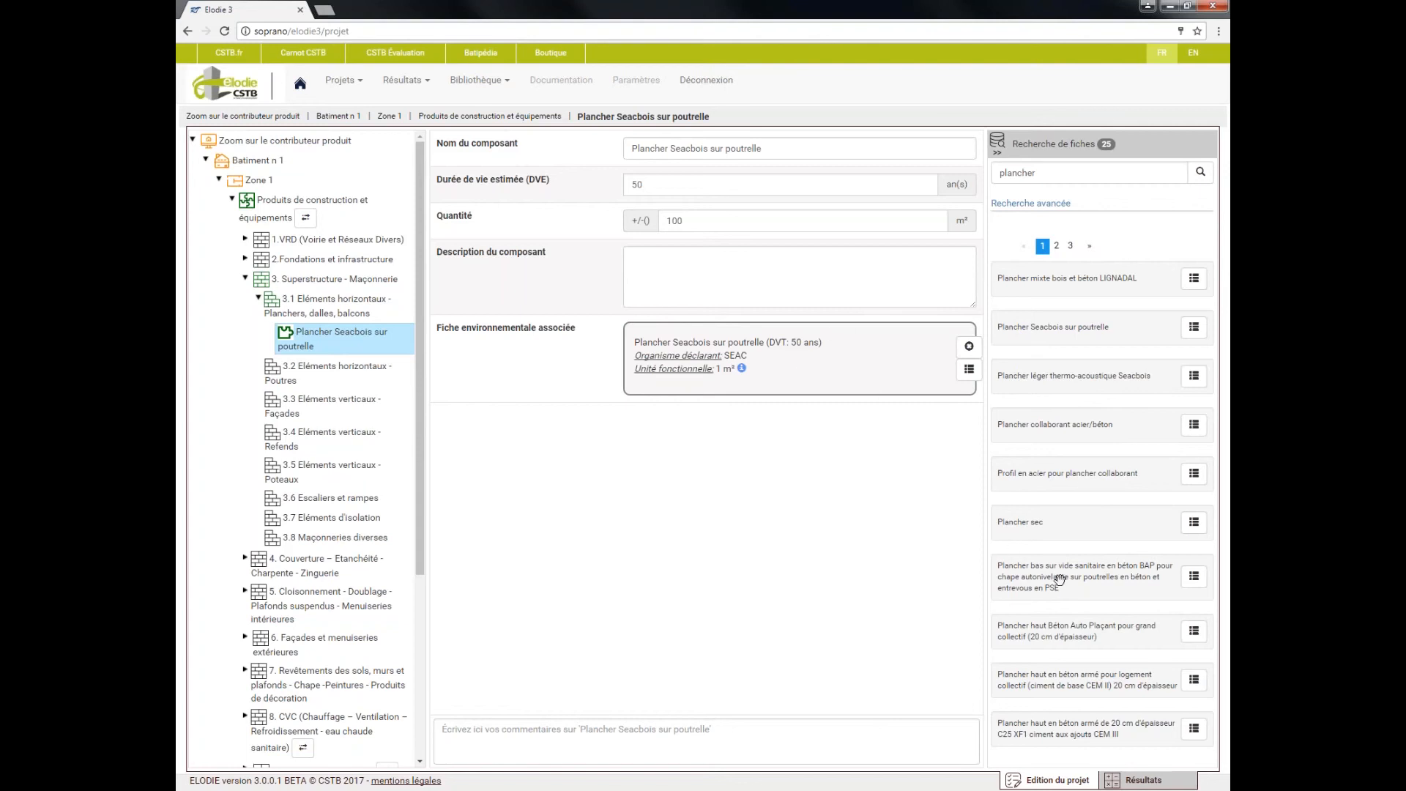
drag(1091, 526, 832, 356)
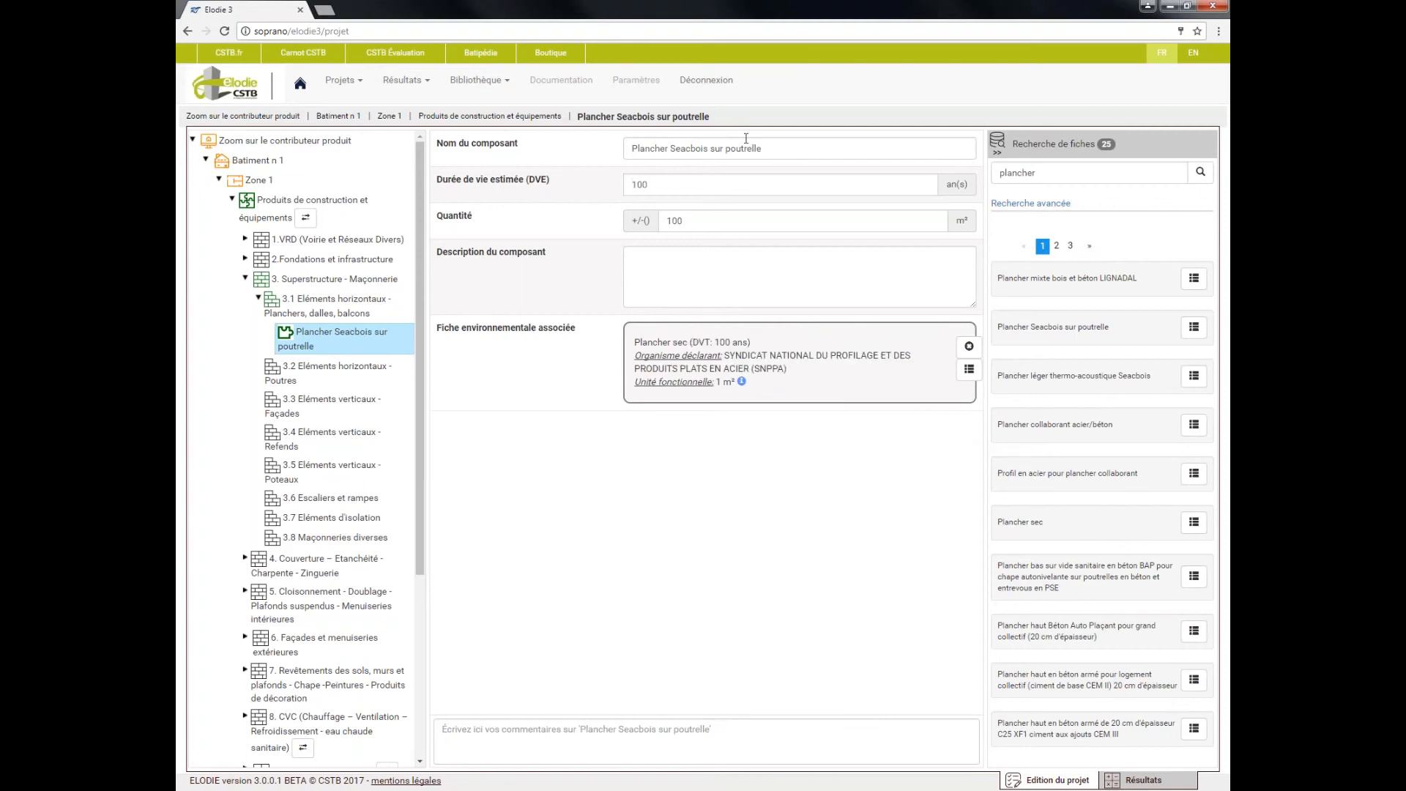
Rename the Plancher Seacbois sur poutrelle component as Plancher sec
drag(685, 147, 794, 152)
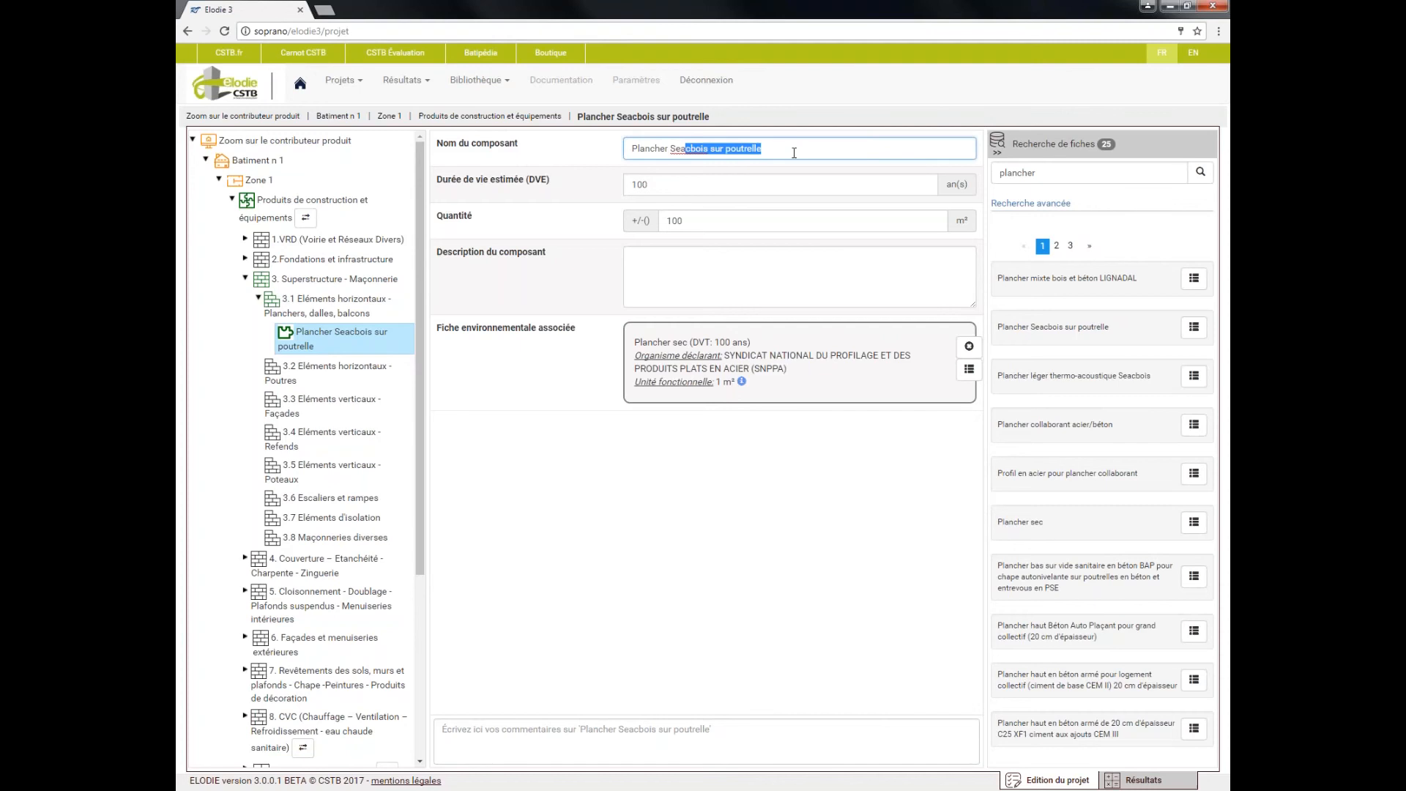
key(BackSpace)
key(BackSpace)
text(cher sec)
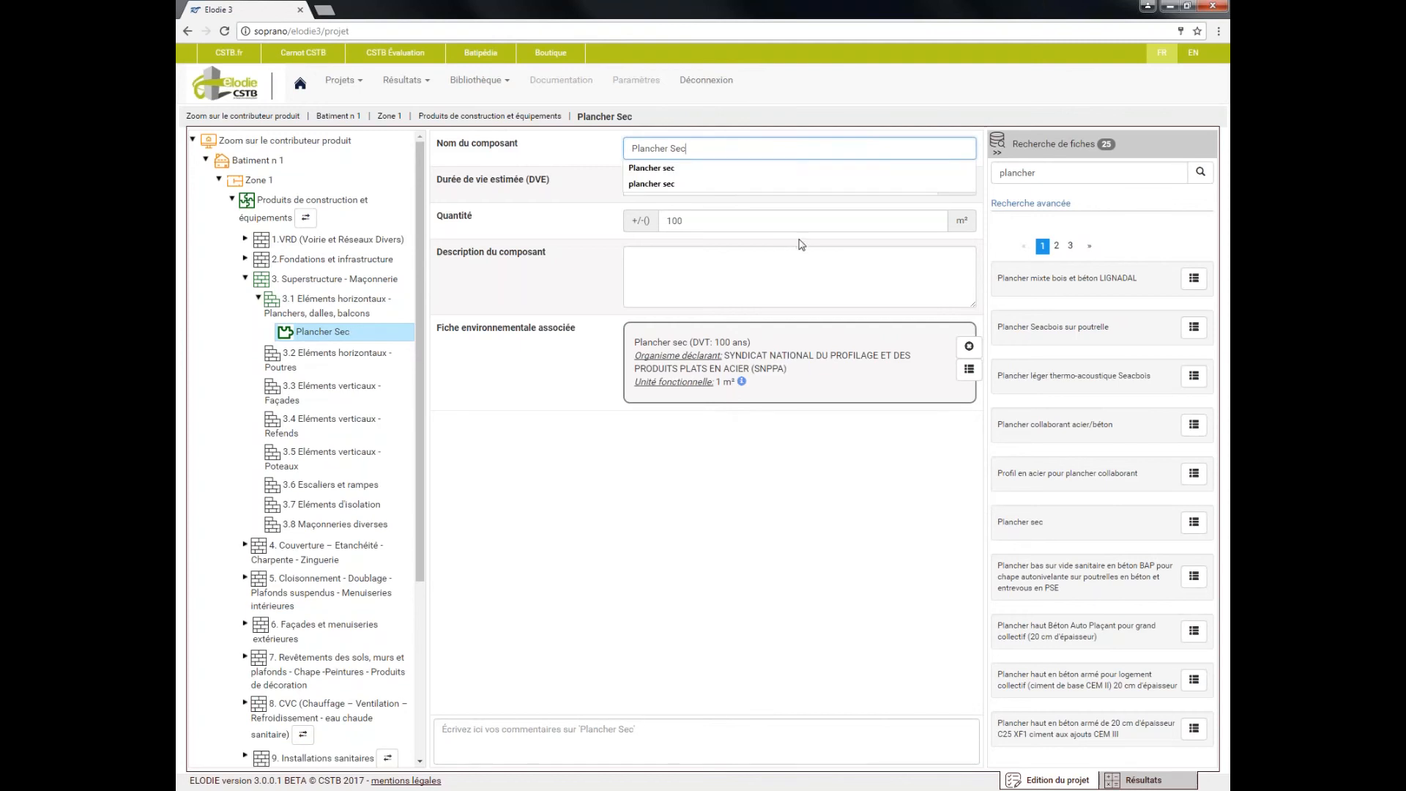
click(752, 172)
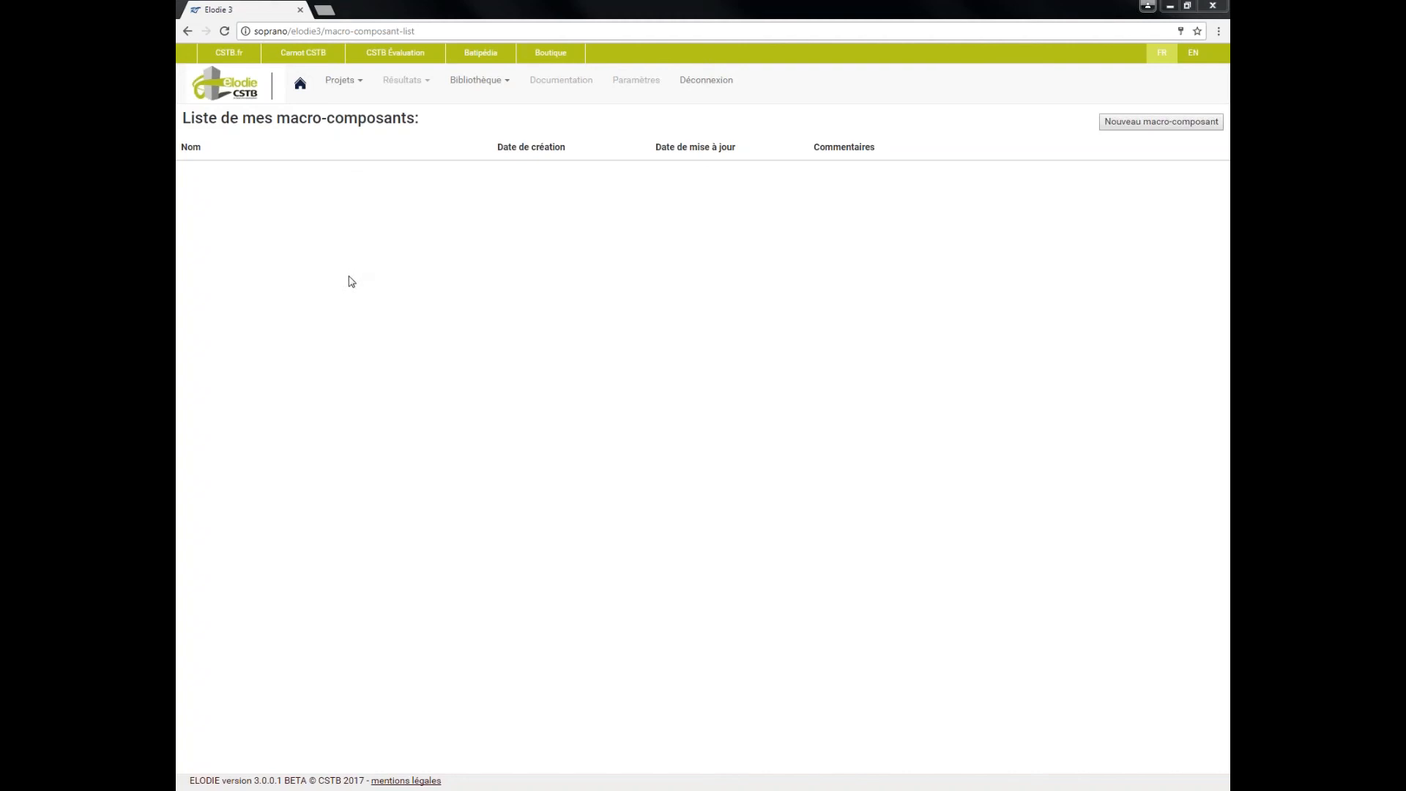
Create a new macro-component in the personal library and open its properties
click(484, 80)
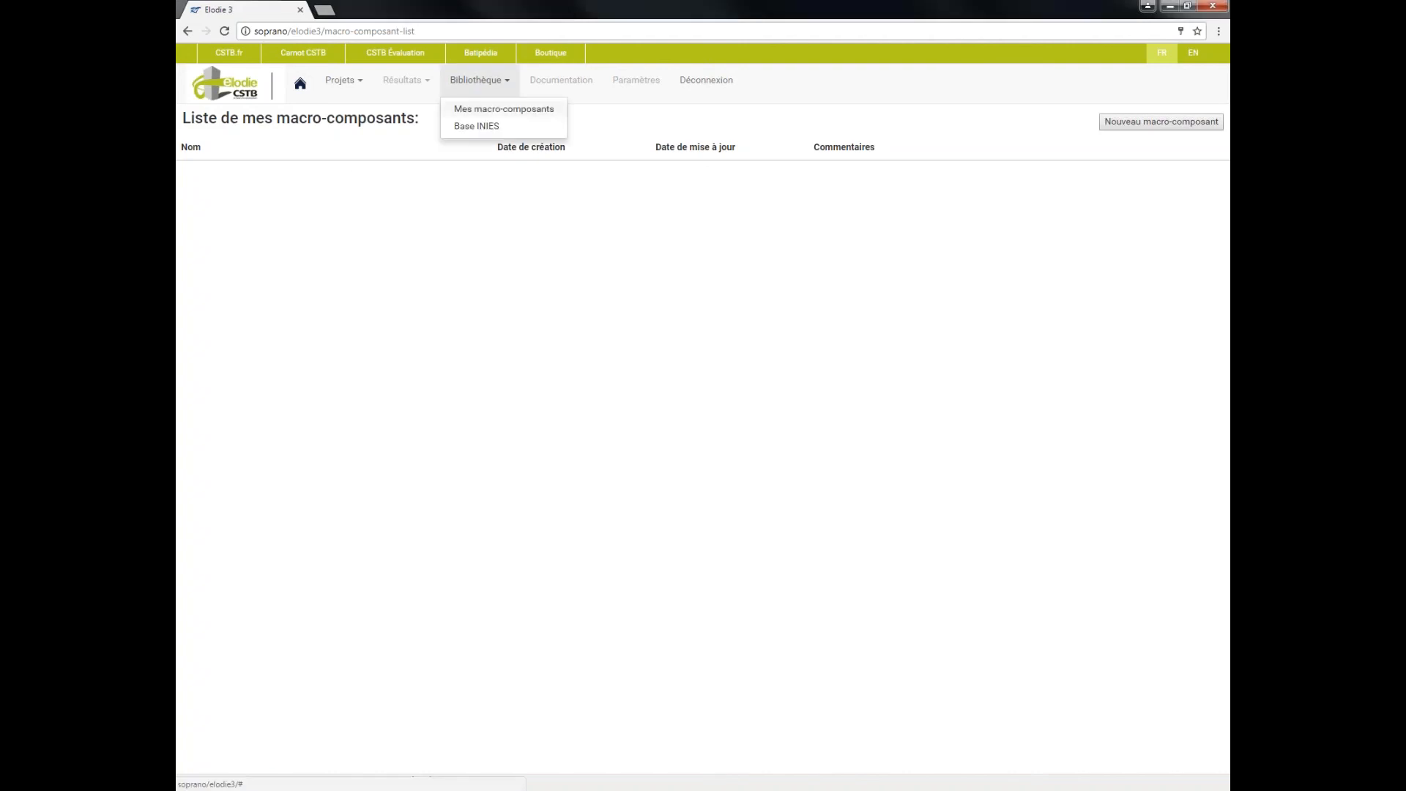
click(503, 85)
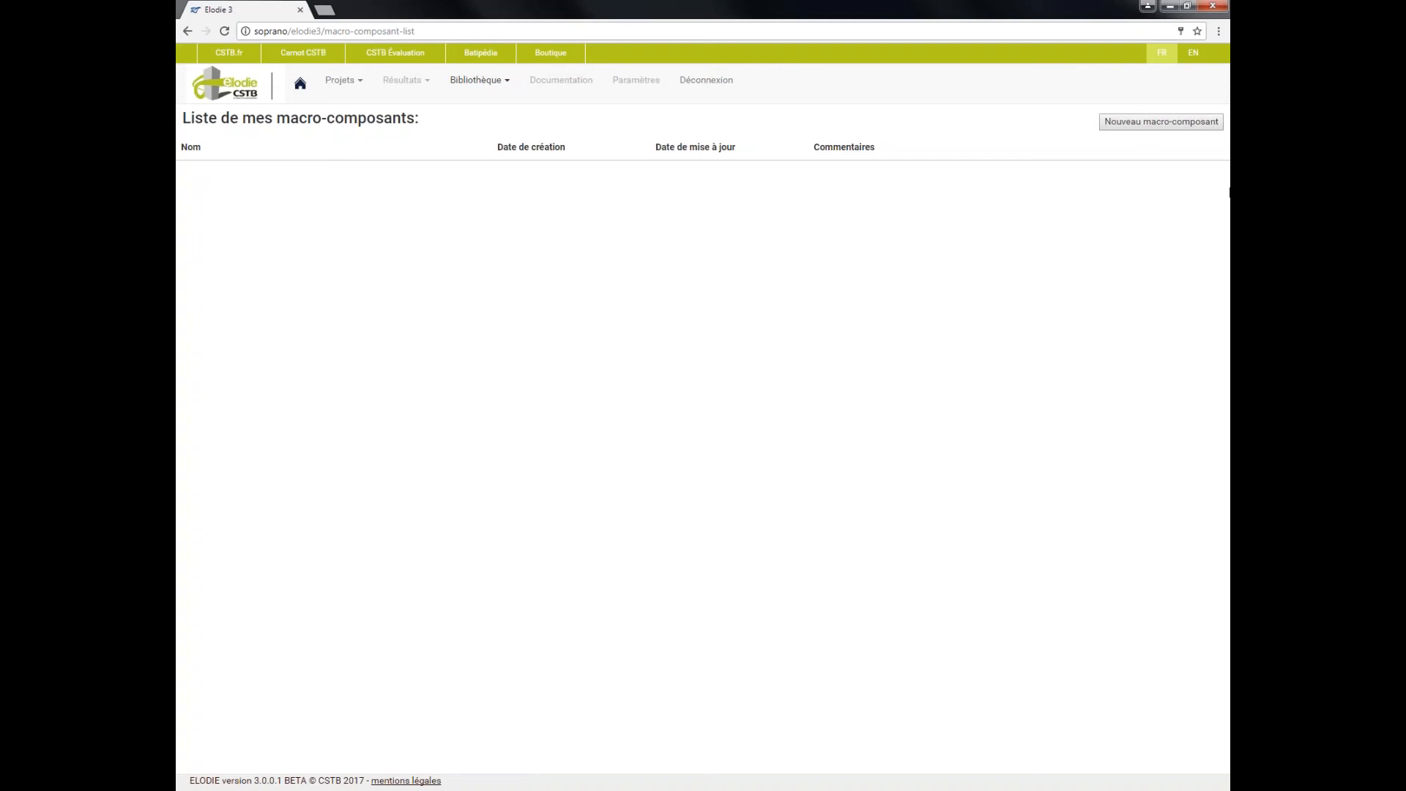
click(1186, 123)
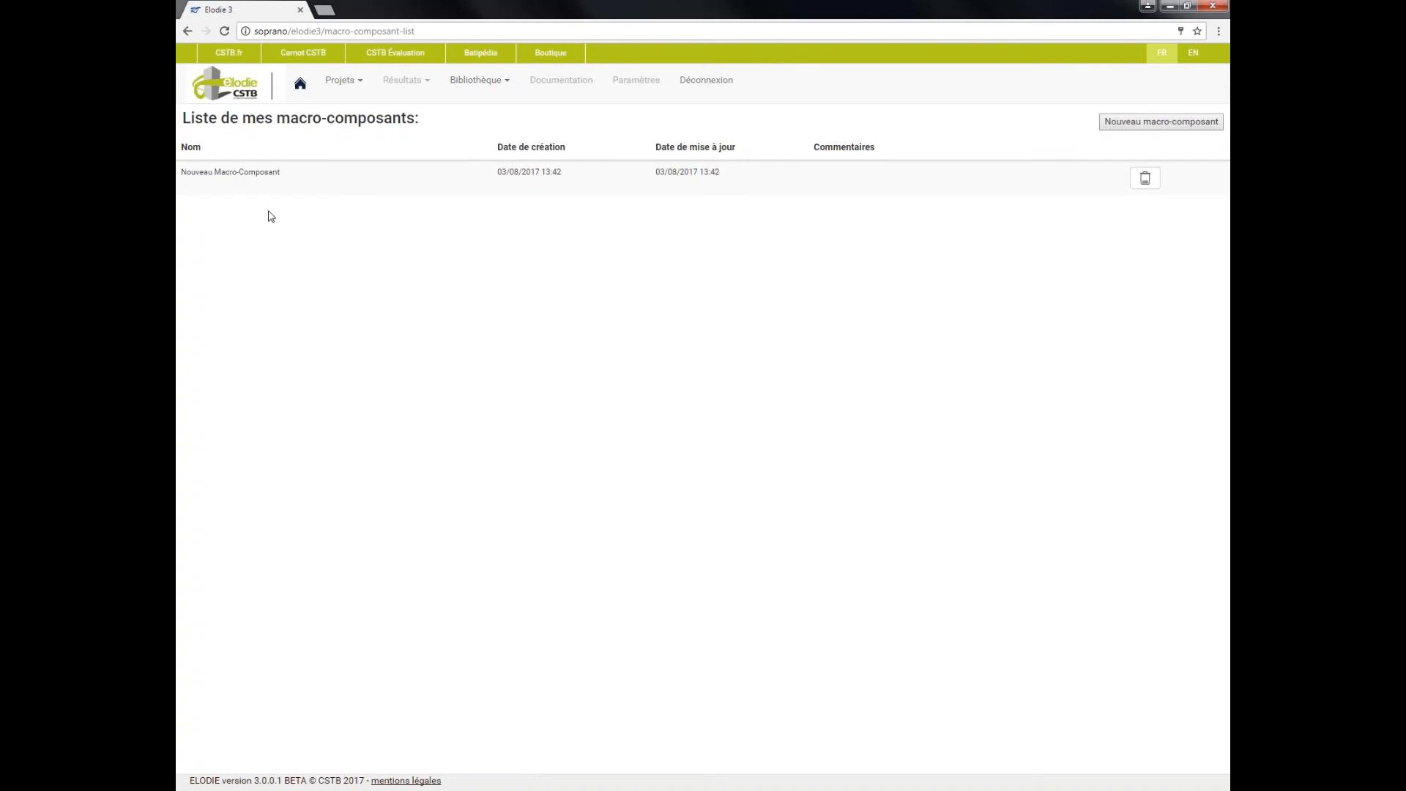
click(269, 172)
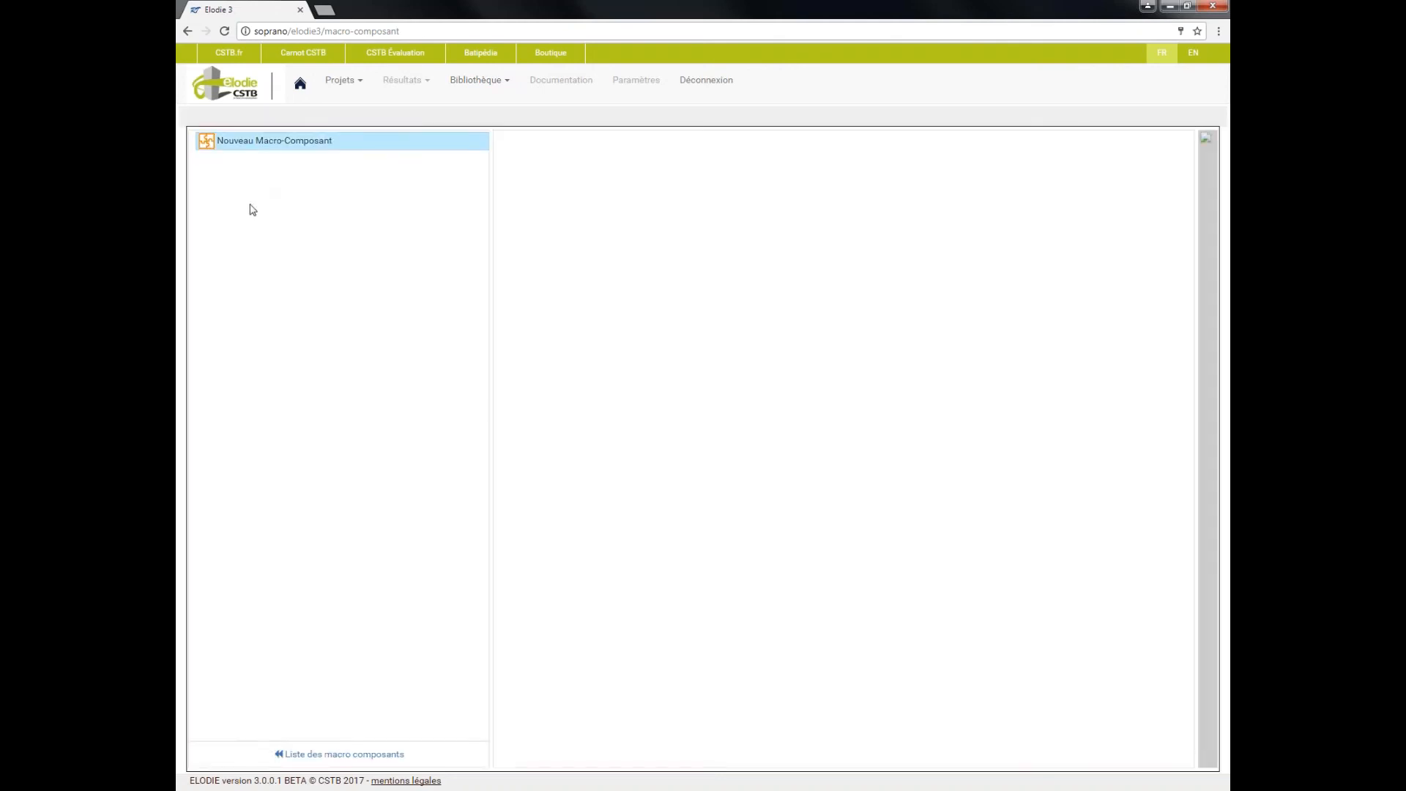
click(266, 140)
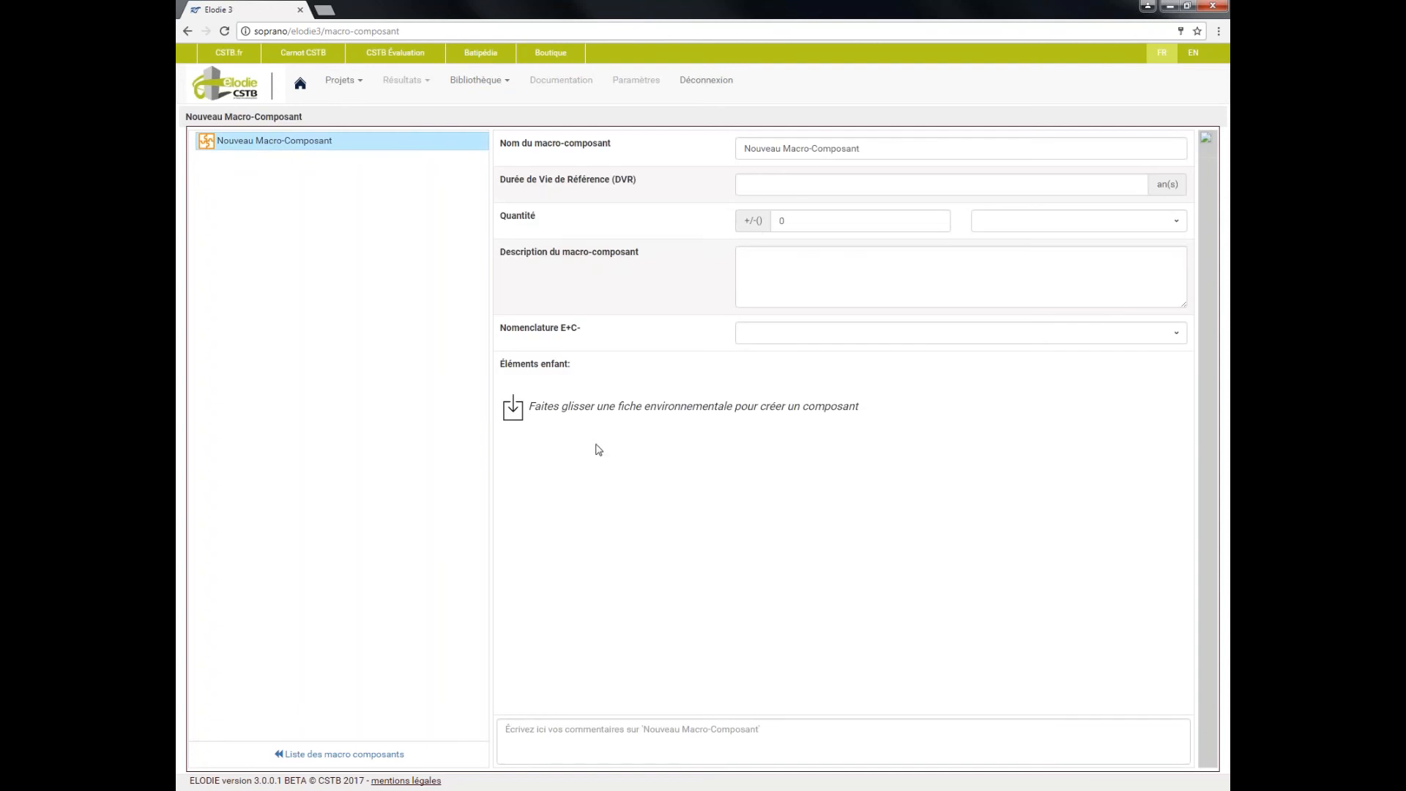
Search the records for brique and add Brique Monomur 37.5 de terre cuite rectifiée pour pose à joint mince to the macro-component
mouse_move(1208, 425)
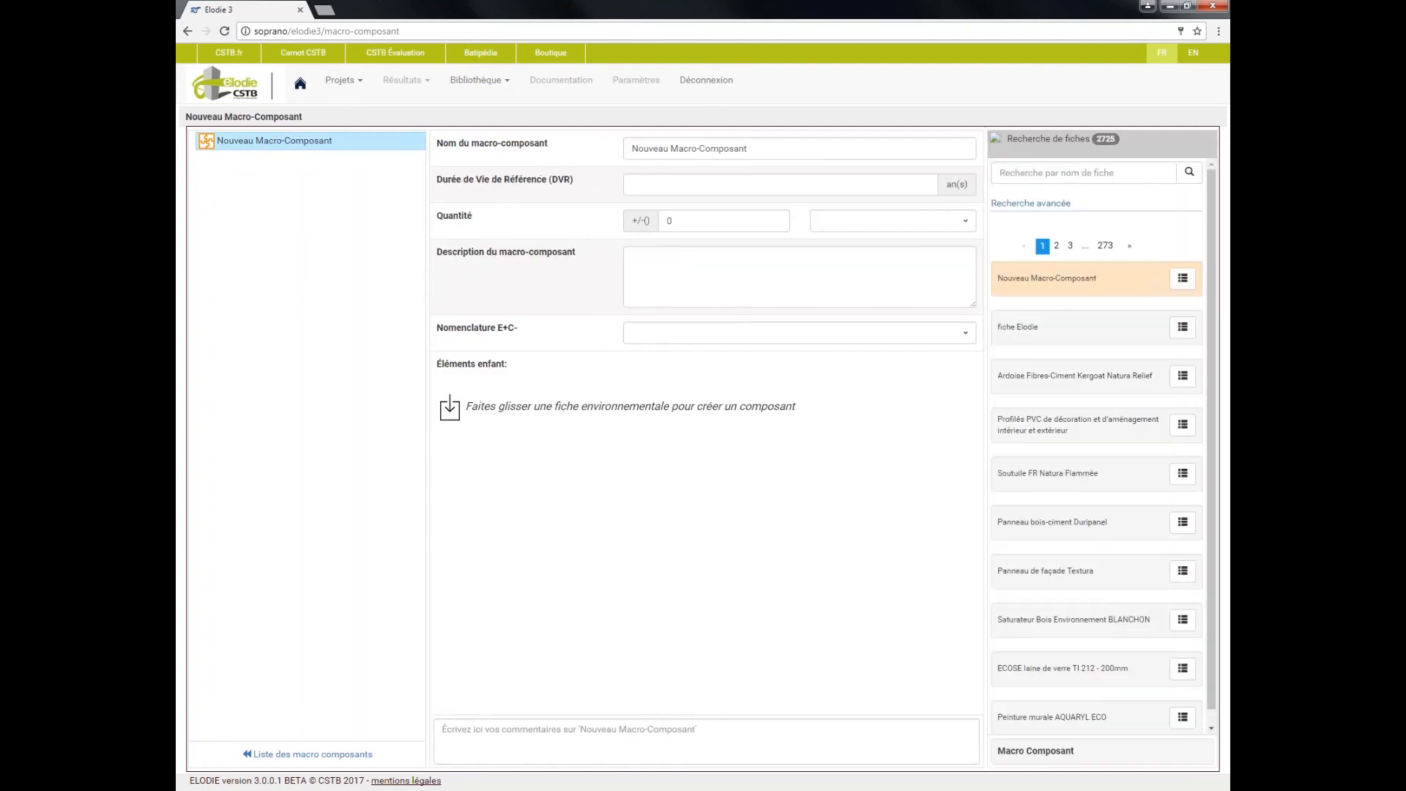
click(1046, 172)
text(brique)
click(1190, 173)
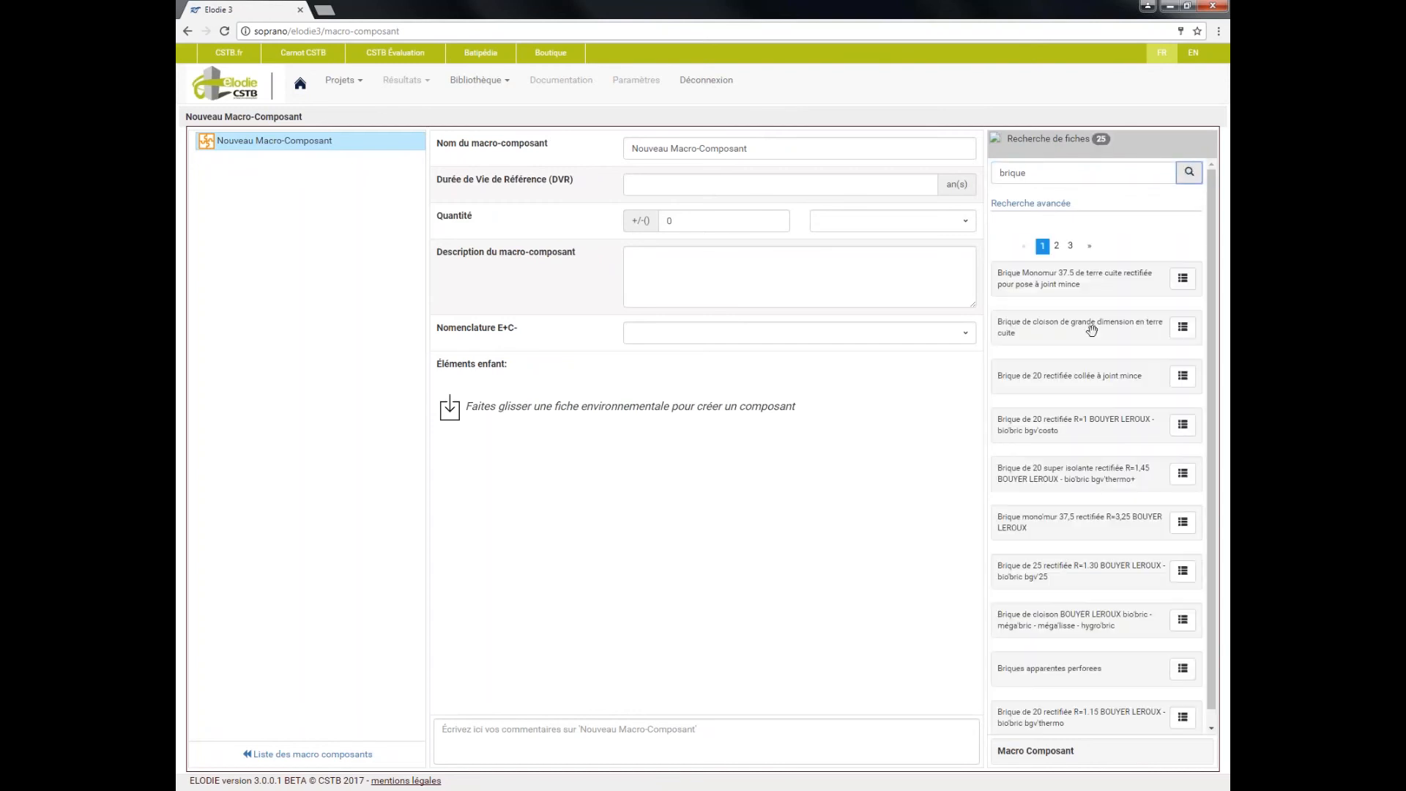
drag(1117, 284, 732, 434)
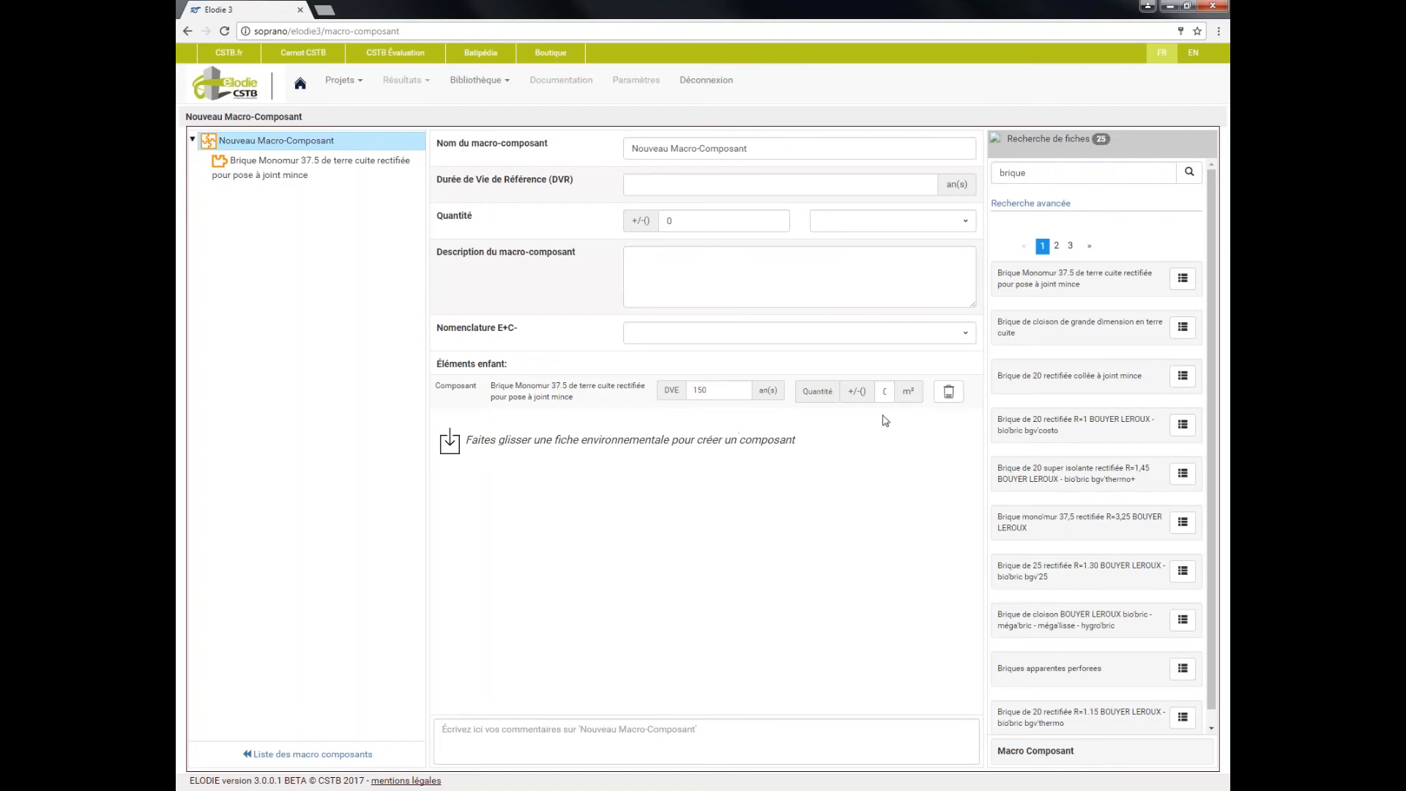
Search the records for isolant and add Isolant en laine de verre ISOLENE 4 épaisseur 300 mm to the macro-component
drag(1067, 170, 971, 172)
text(isolant)
key(Return)
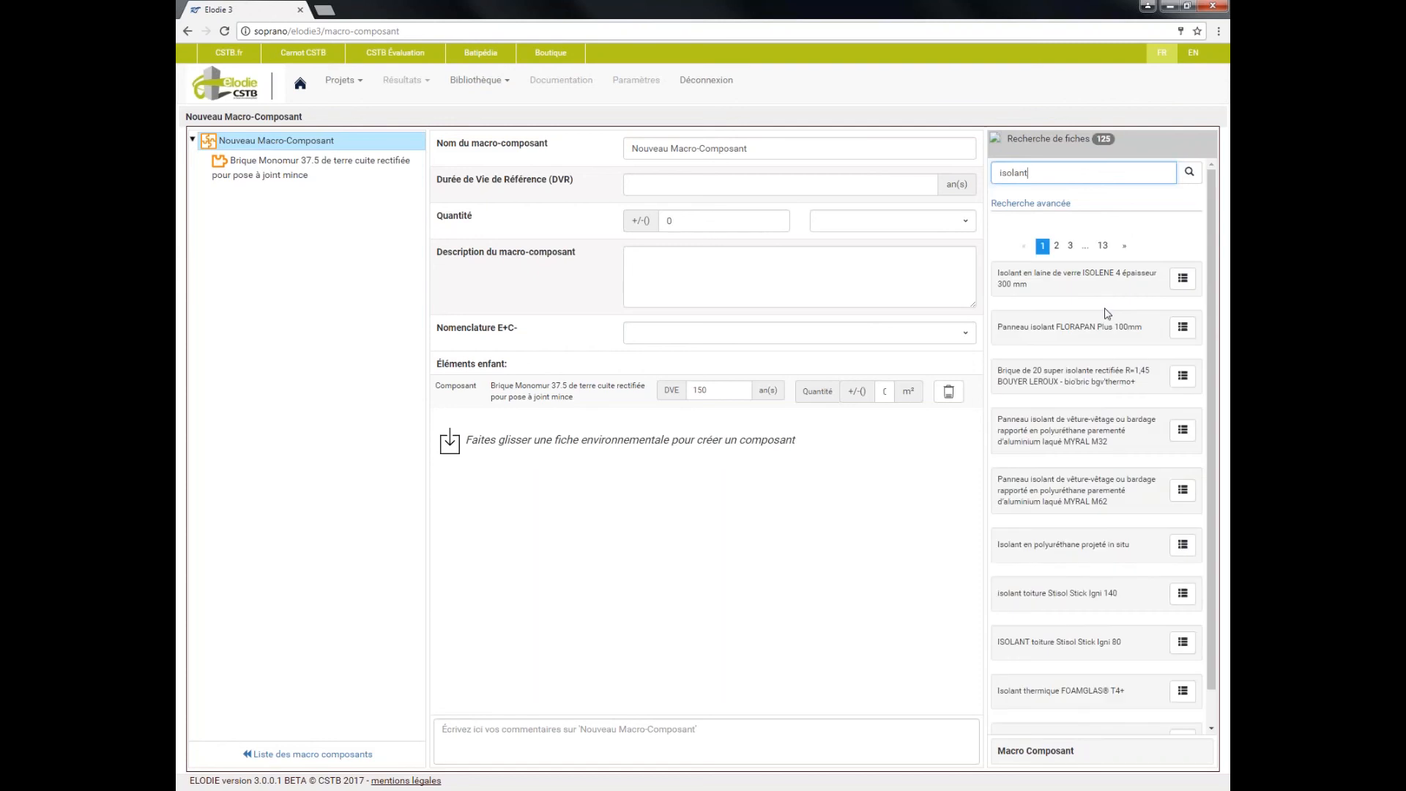
drag(1105, 271, 822, 463)
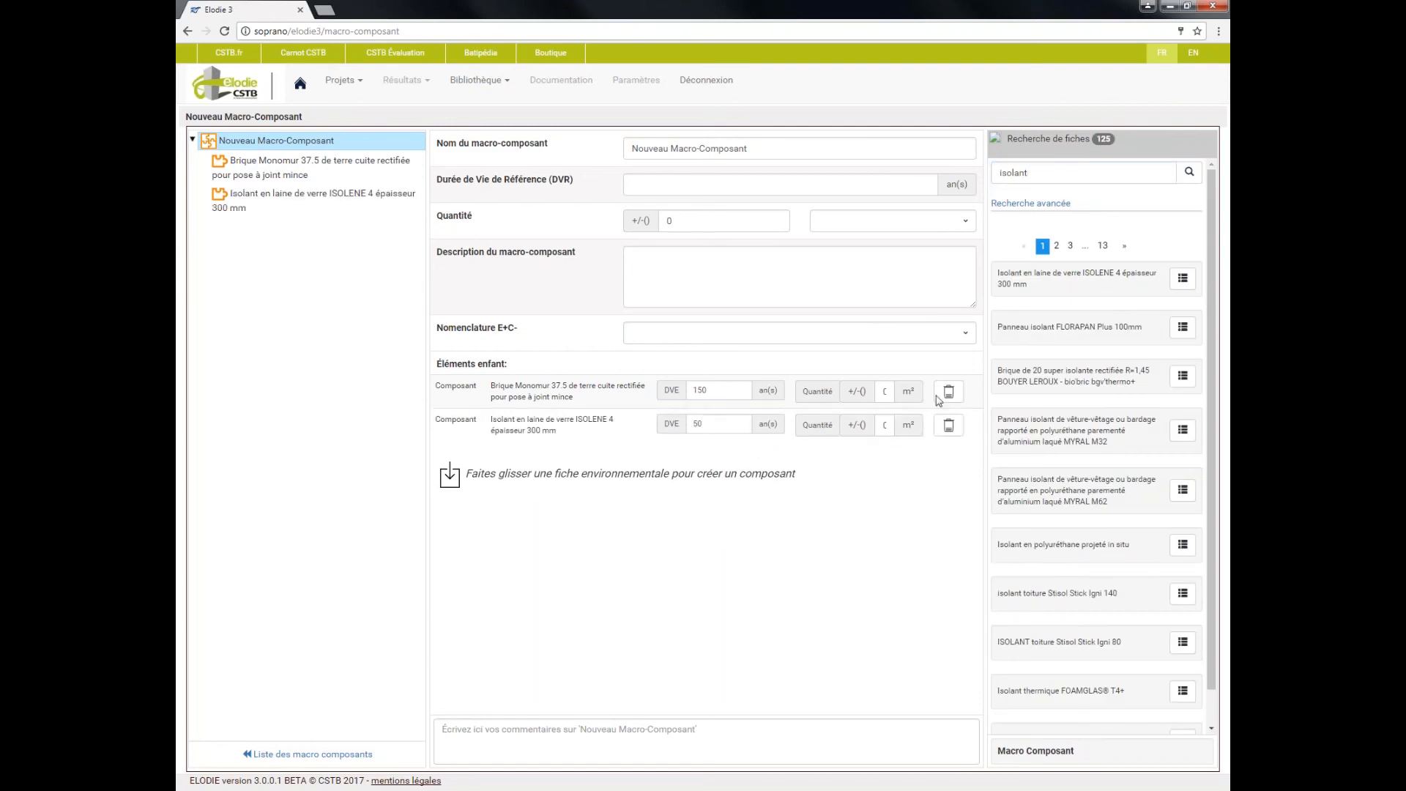
Set the quantity of both the brick and the insulation child components to 1 m²
click(887, 391)
text(1)
click(887, 425)
text(1)
Assign the E+C- nomenclature 3.3 Eléments verticaux - Façades to the brick component and 3.7 Eléments d'isolation to the insulation component
click(307, 204)
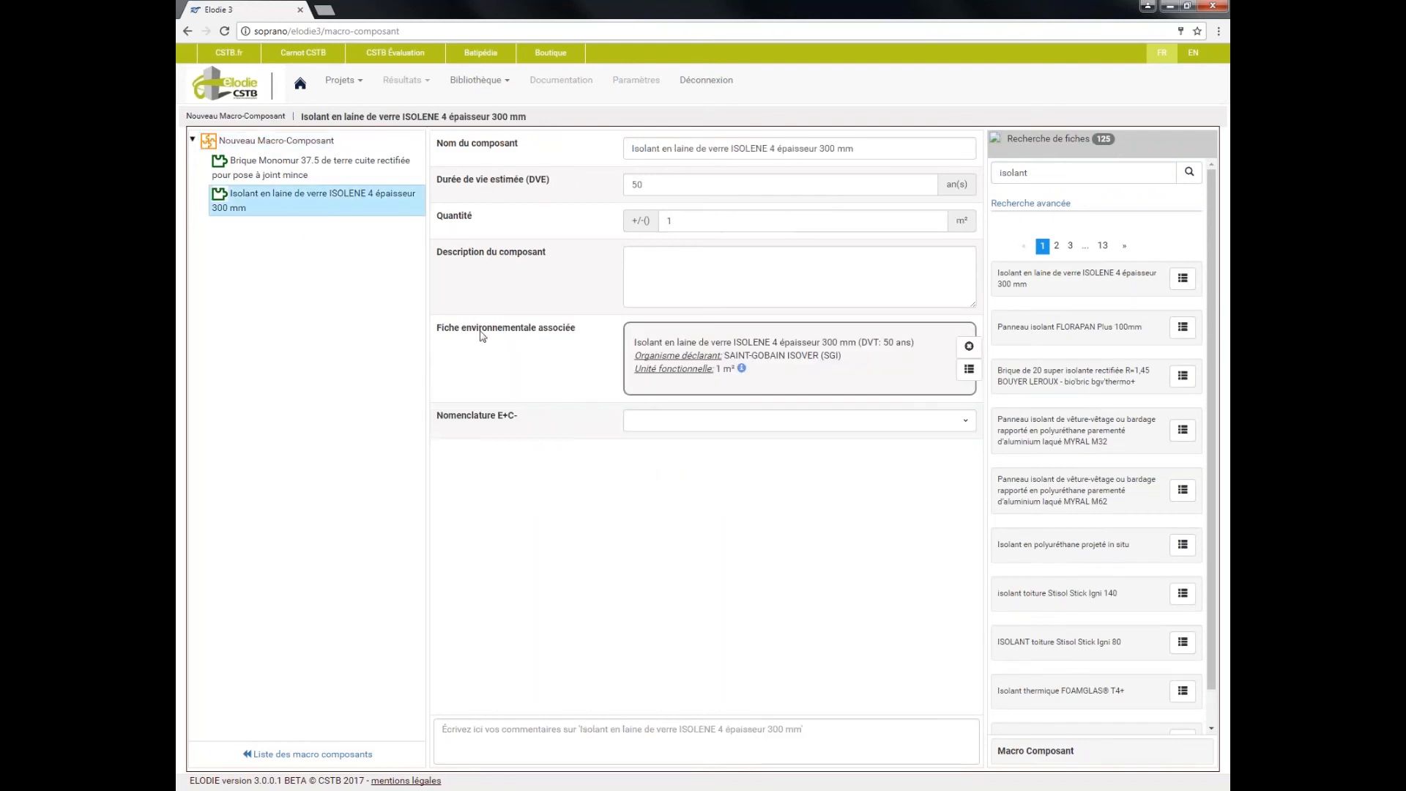
click(311, 169)
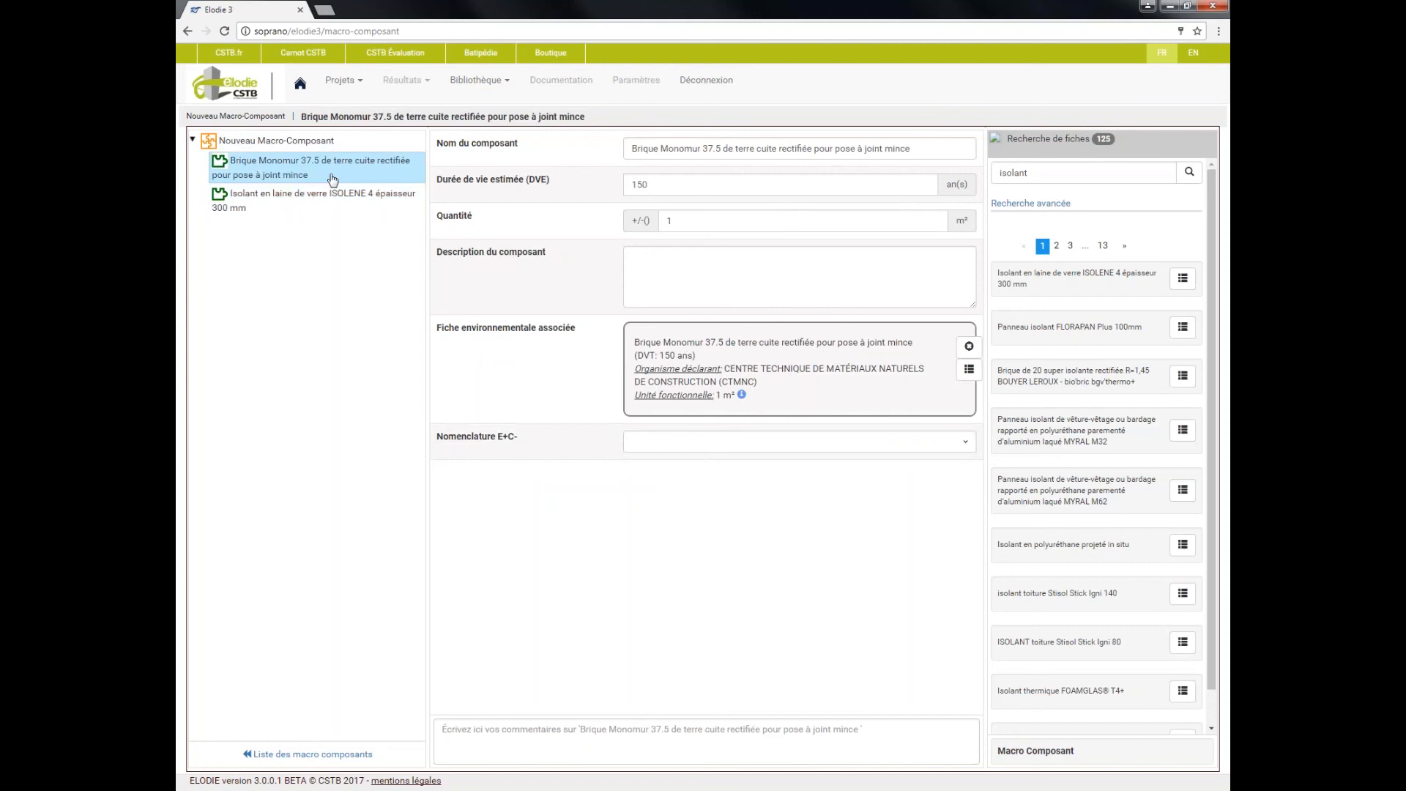
click(962, 444)
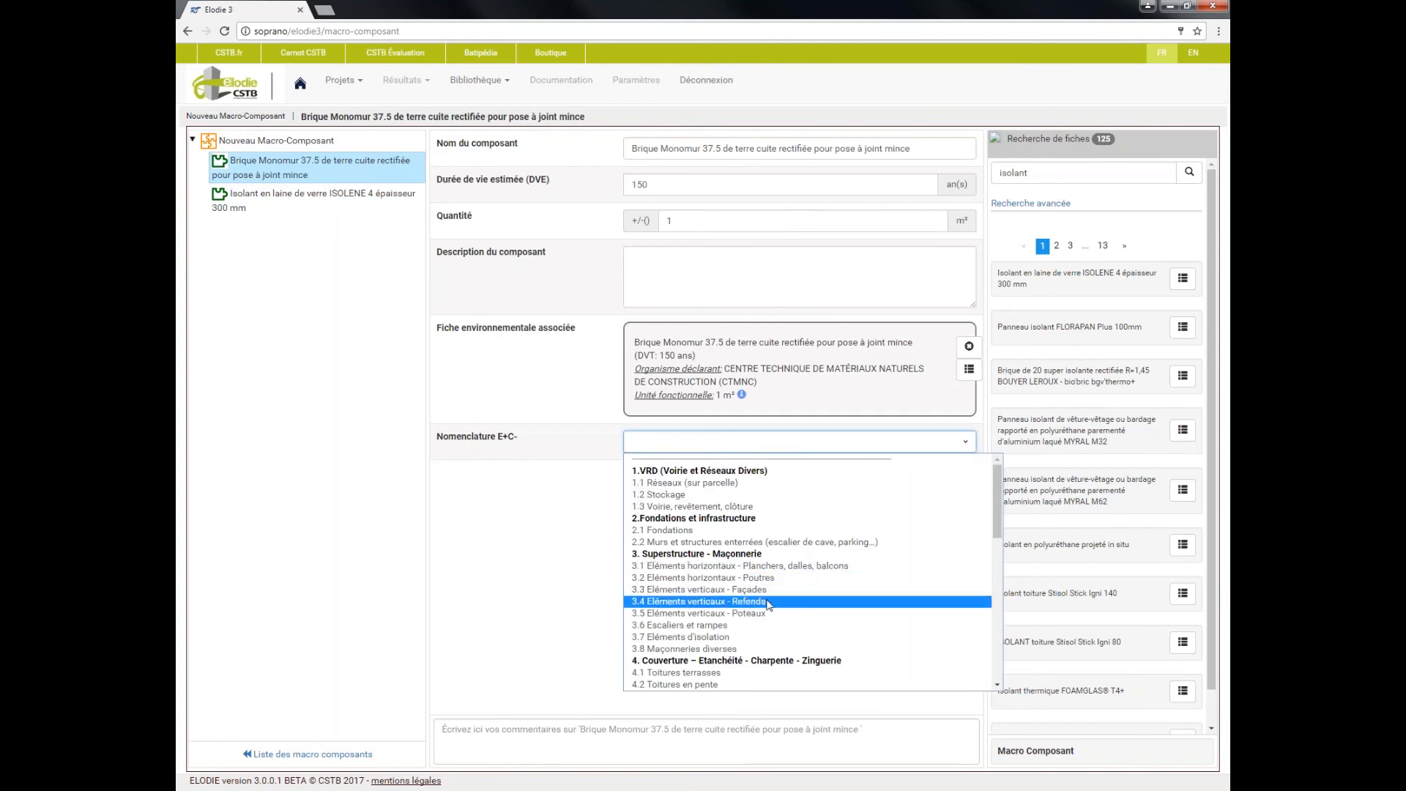
click(771, 591)
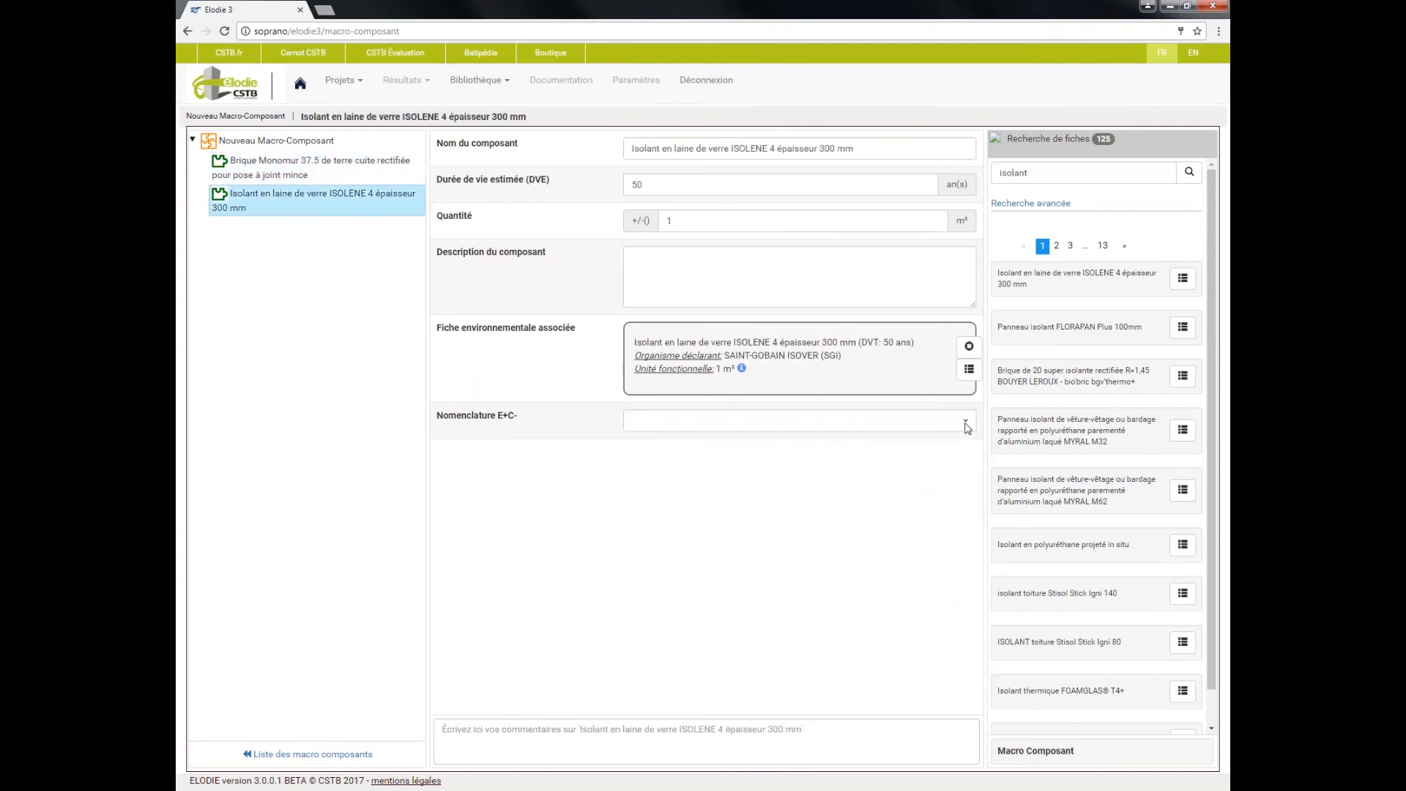
click(967, 425)
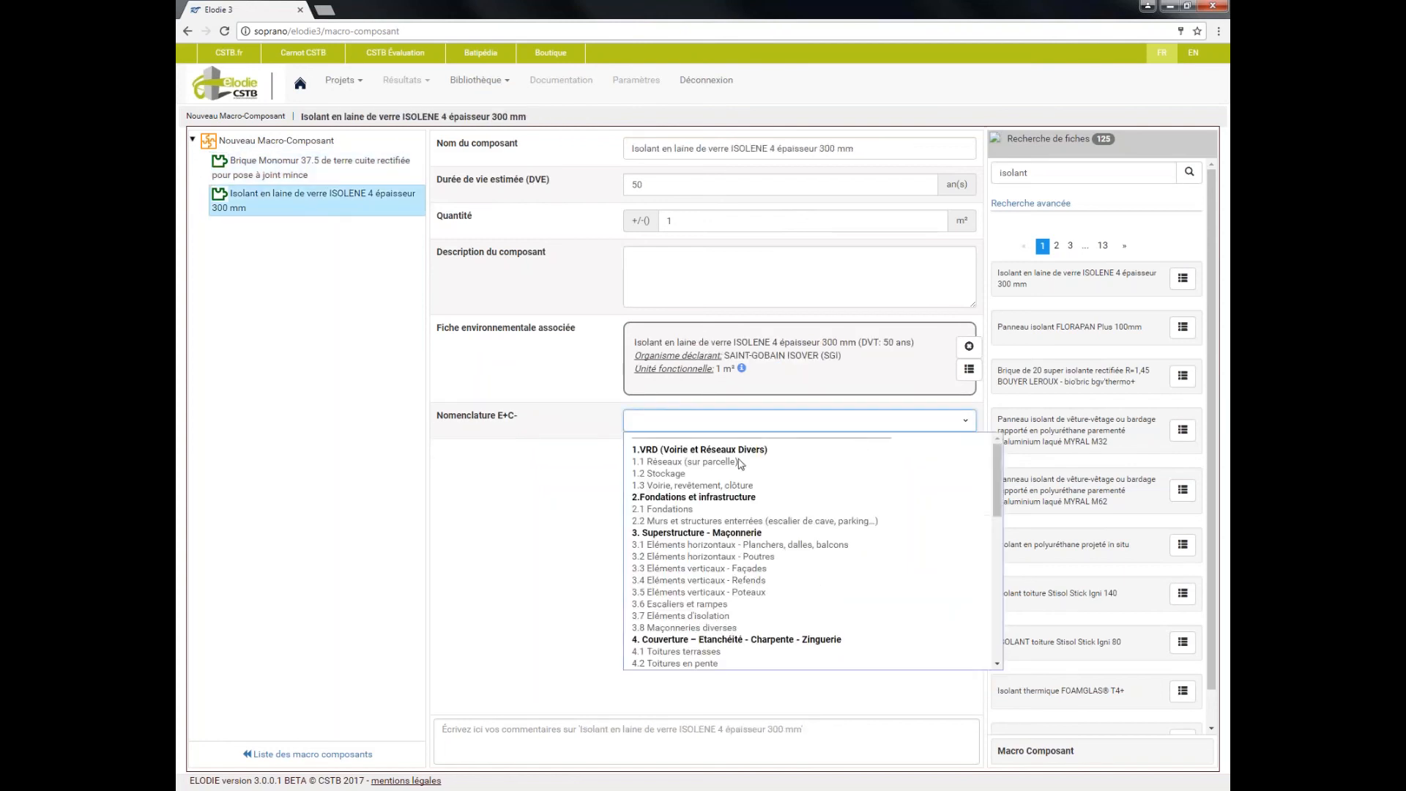
click(760, 617)
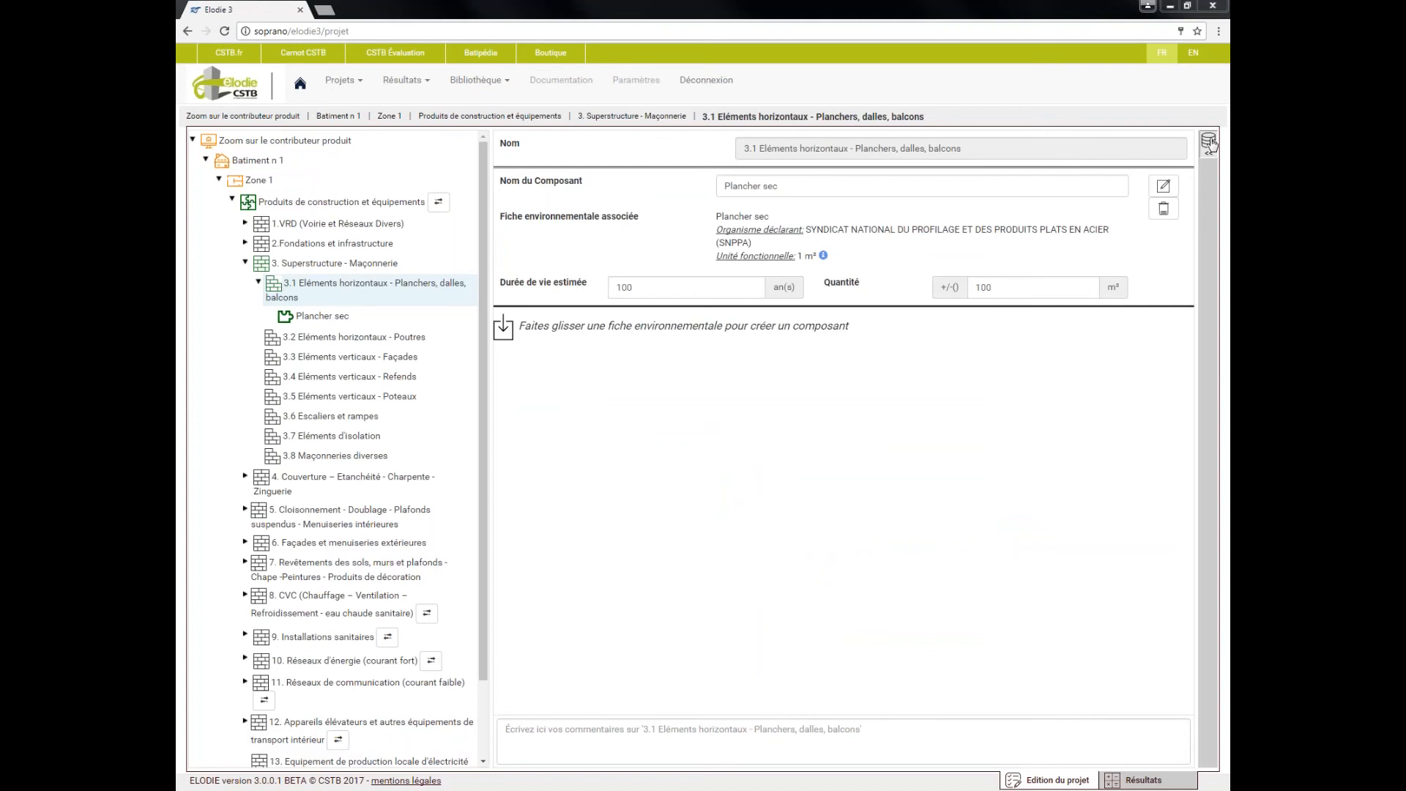
Add Nouveau Macro-Composant from the environmental records to Produits de construction et équipements in Zone 1
click(1209, 142)
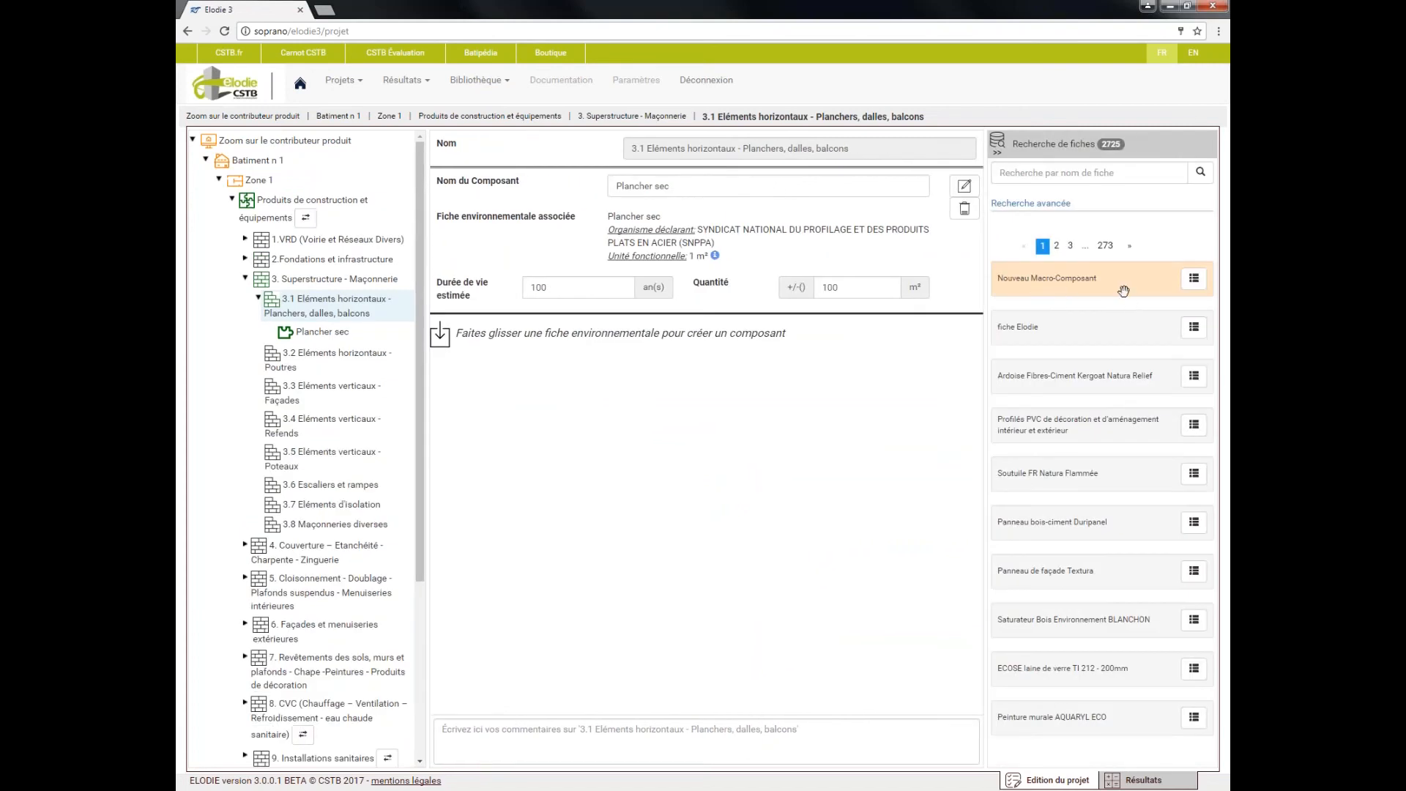
click(272, 205)
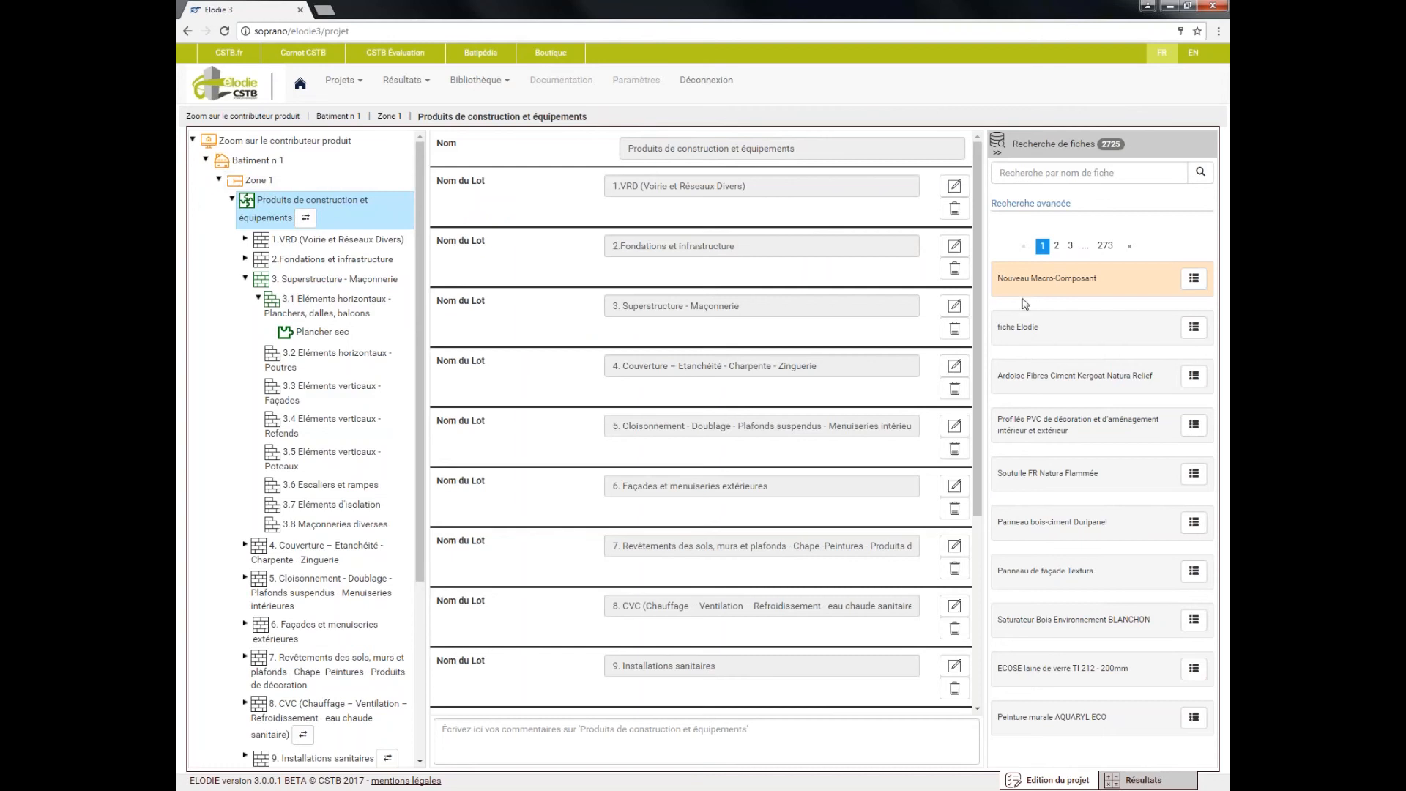
drag(1059, 279, 693, 704)
drag(980, 401, 963, 611)
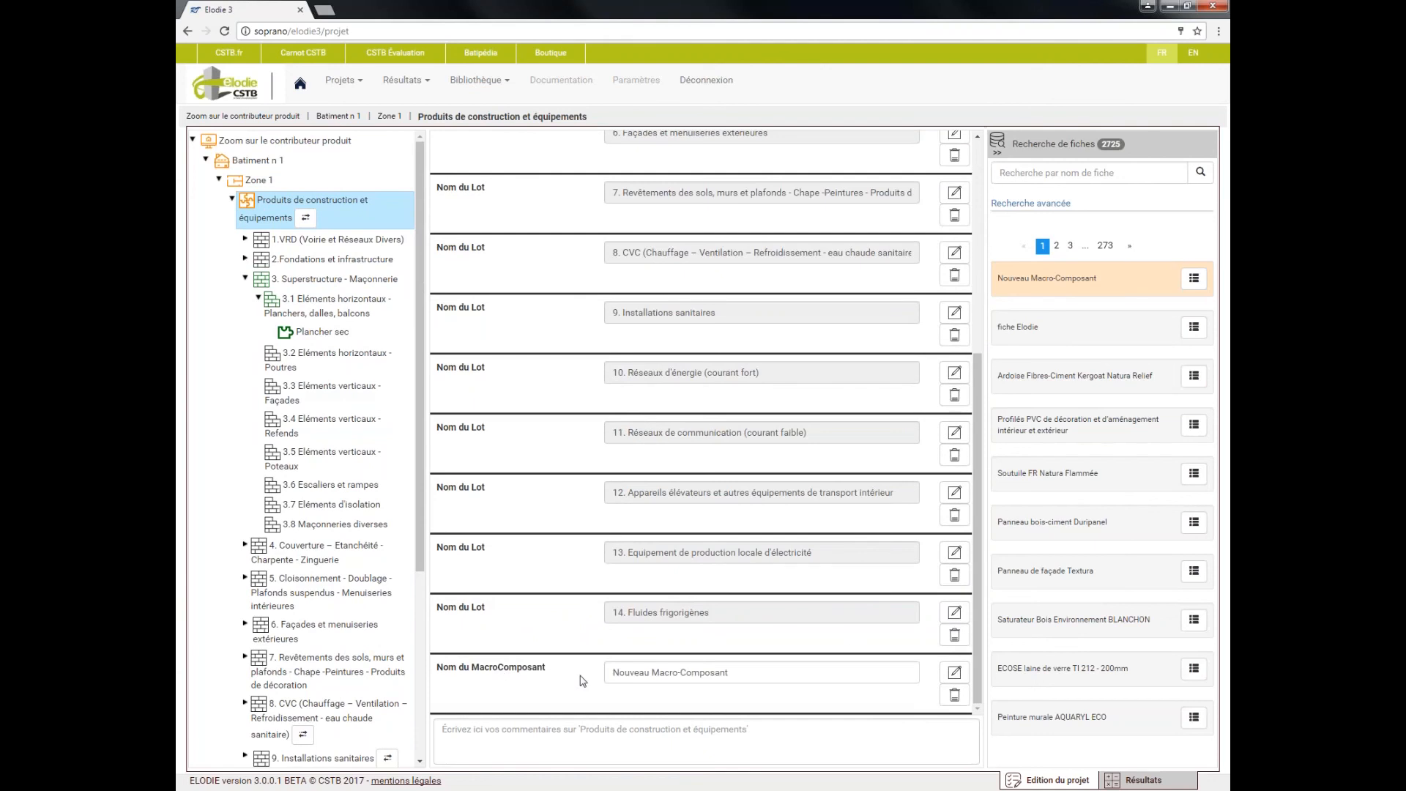
Set the added macro-component's quantity to 100 m² and its reference service life (DVR) to 50 years
click(955, 673)
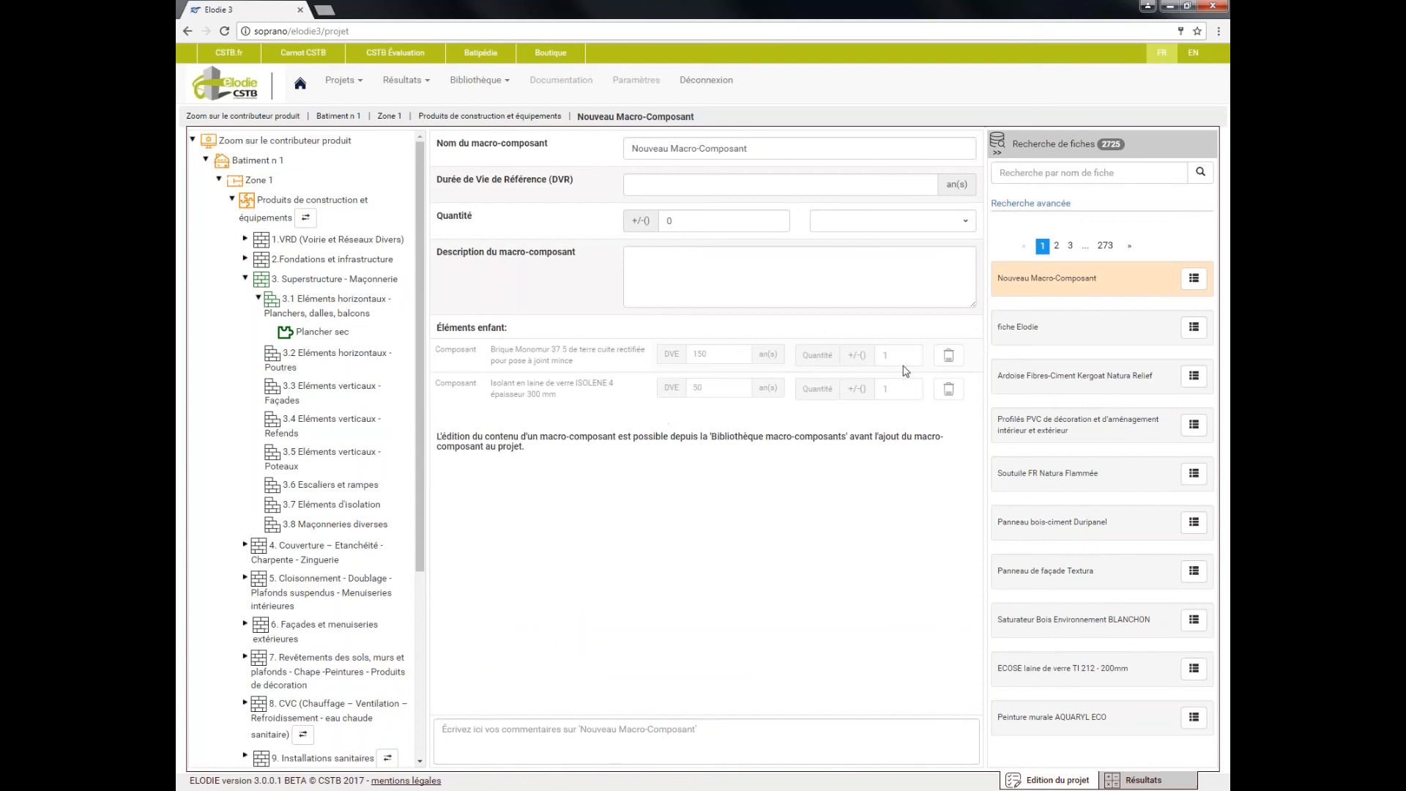
text(100)
click(840, 222)
click(854, 240)
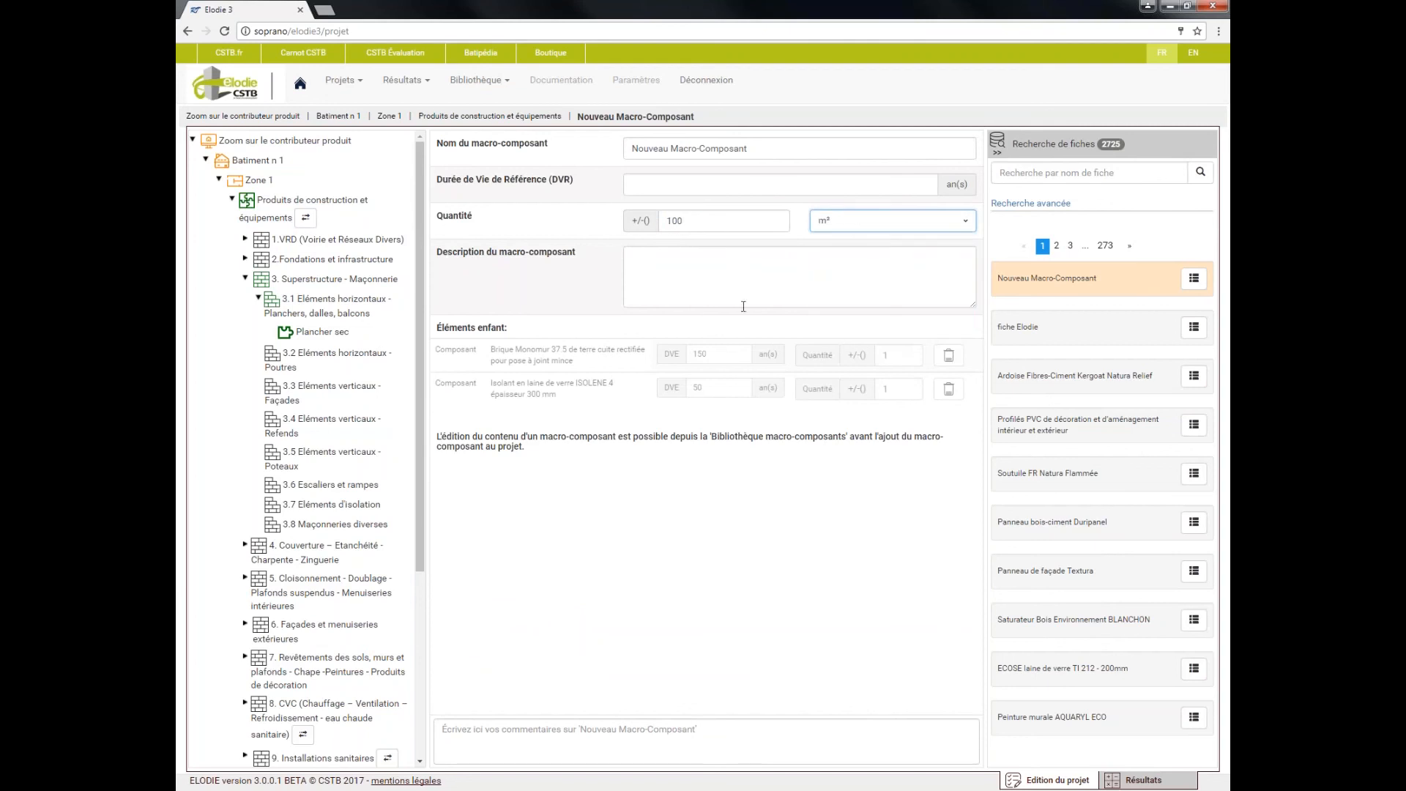
click(724, 186)
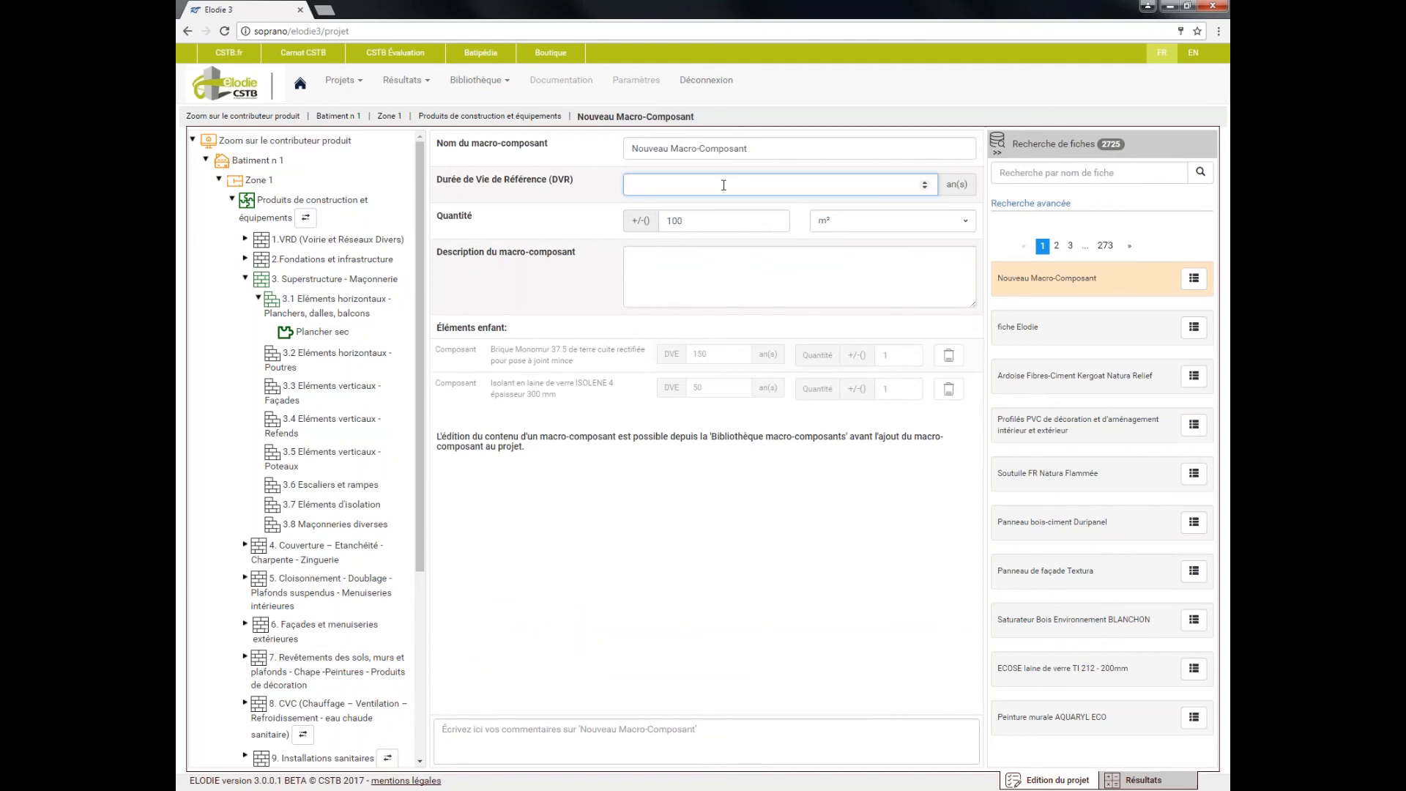
text(50)
click(728, 277)
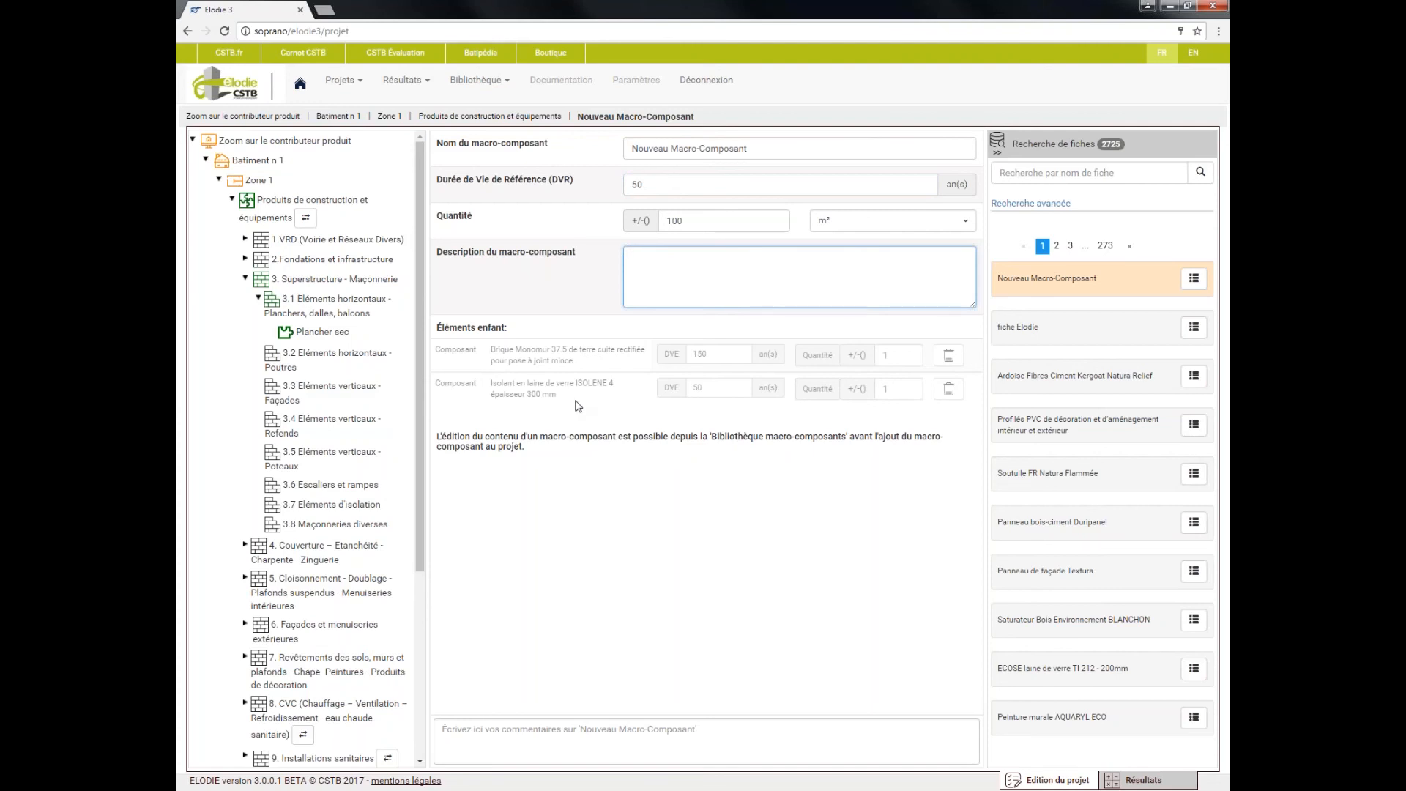
Add Nouveau Macro-Composant to sub-lot 4.1 Toitures terrasses and delete it from there
drag(420, 434, 411, 621)
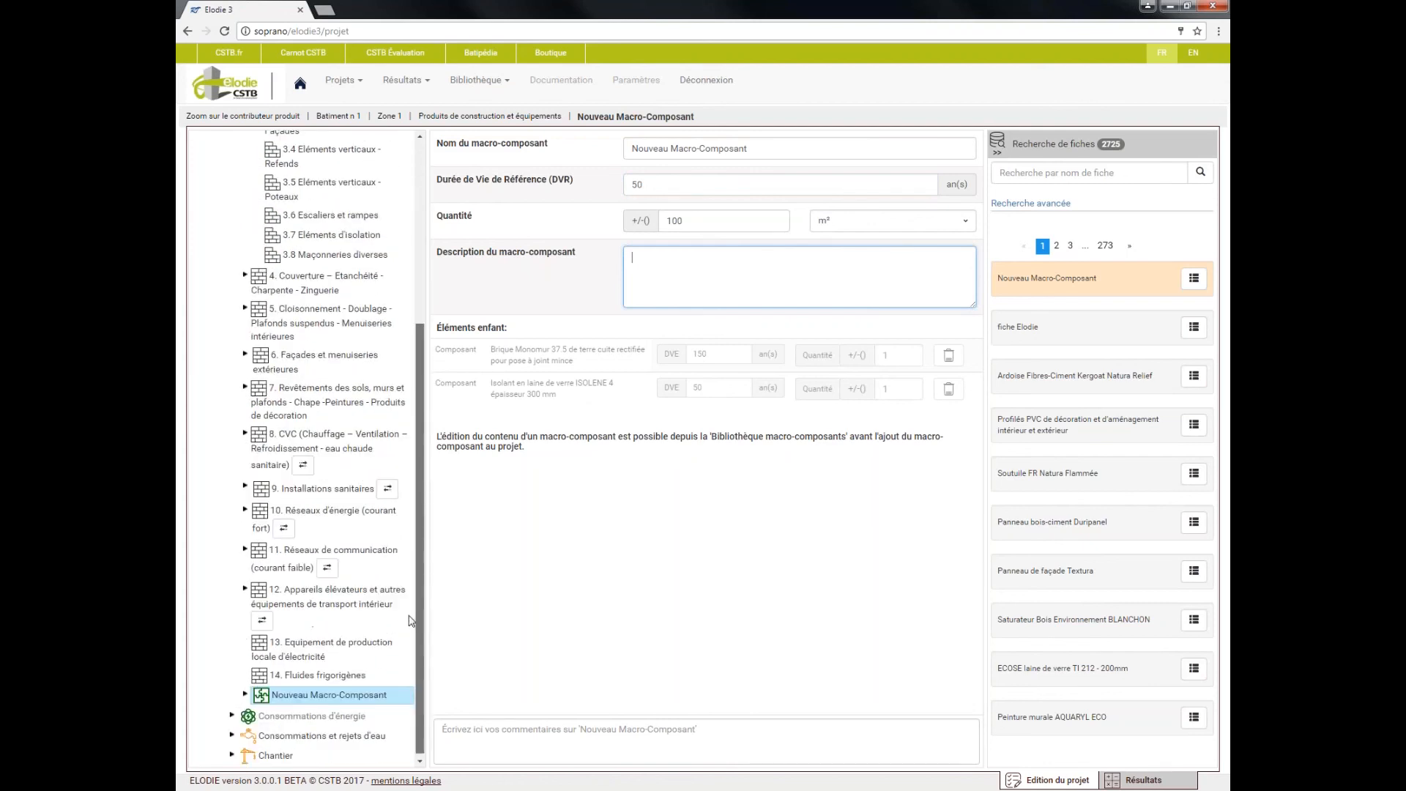
scroll(416, 588, up, 3)
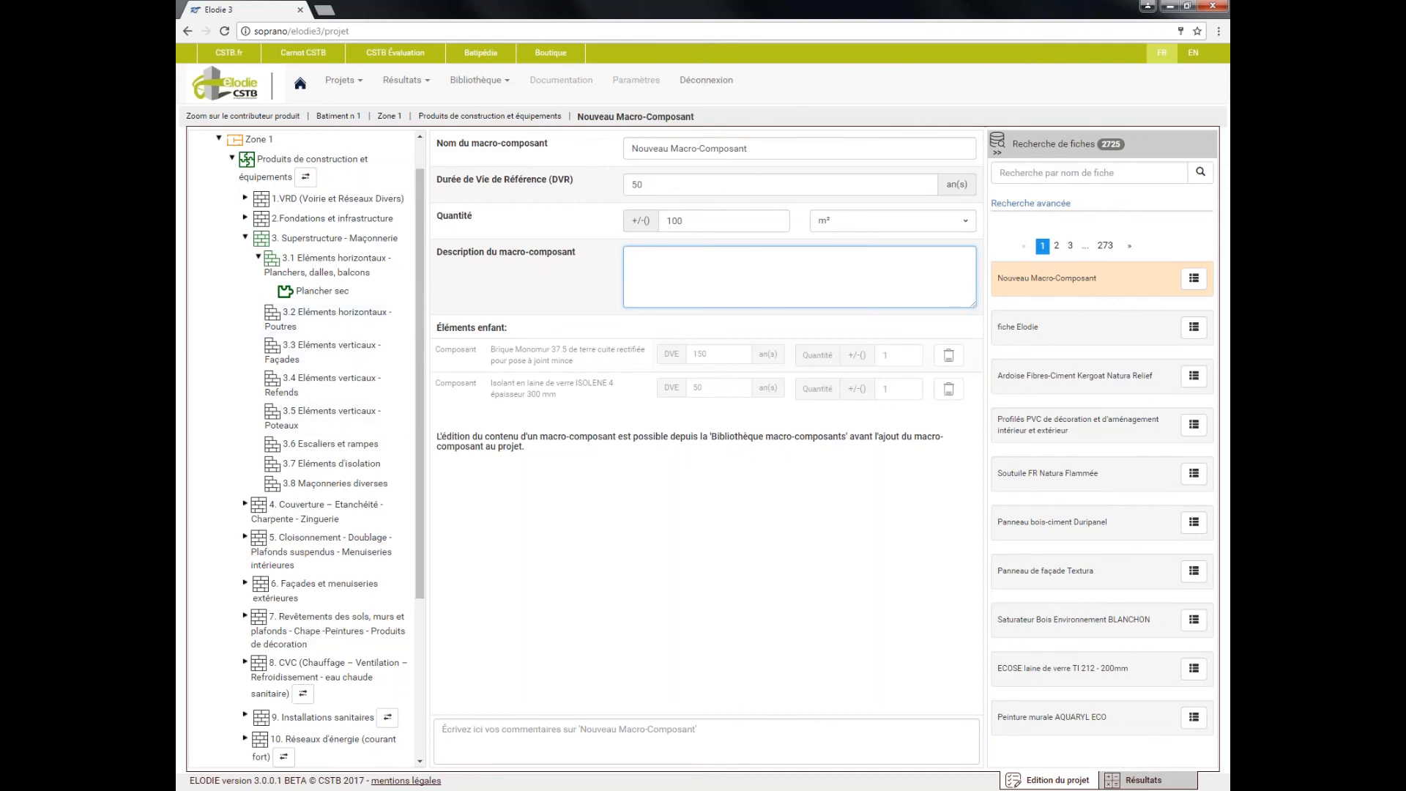
click(245, 504)
click(269, 536)
drag(1013, 287, 672, 297)
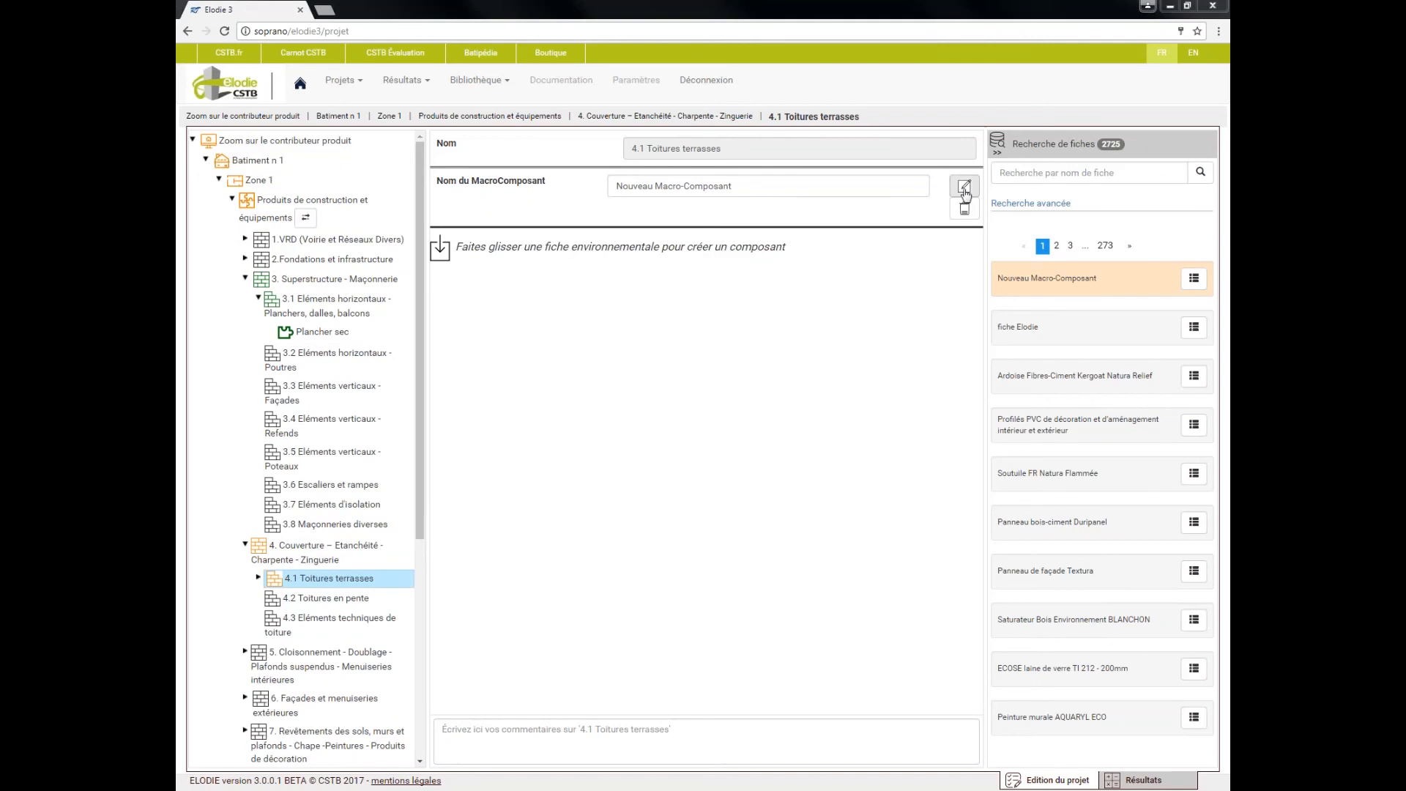
click(965, 209)
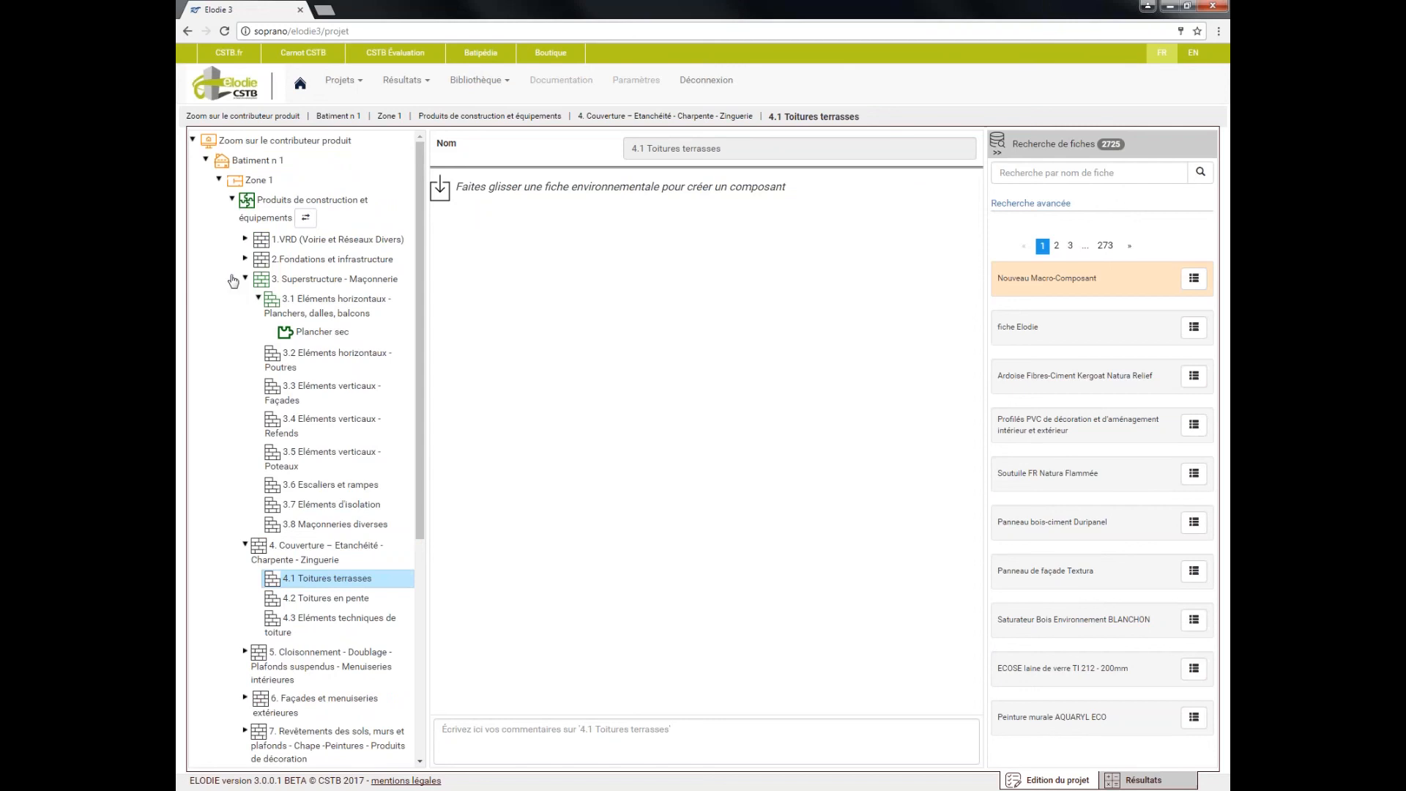
Switch the product contributor to free description mode, search the records for lino and add Revêtement de sol Linoléum to Sous lot 1
click(311, 224)
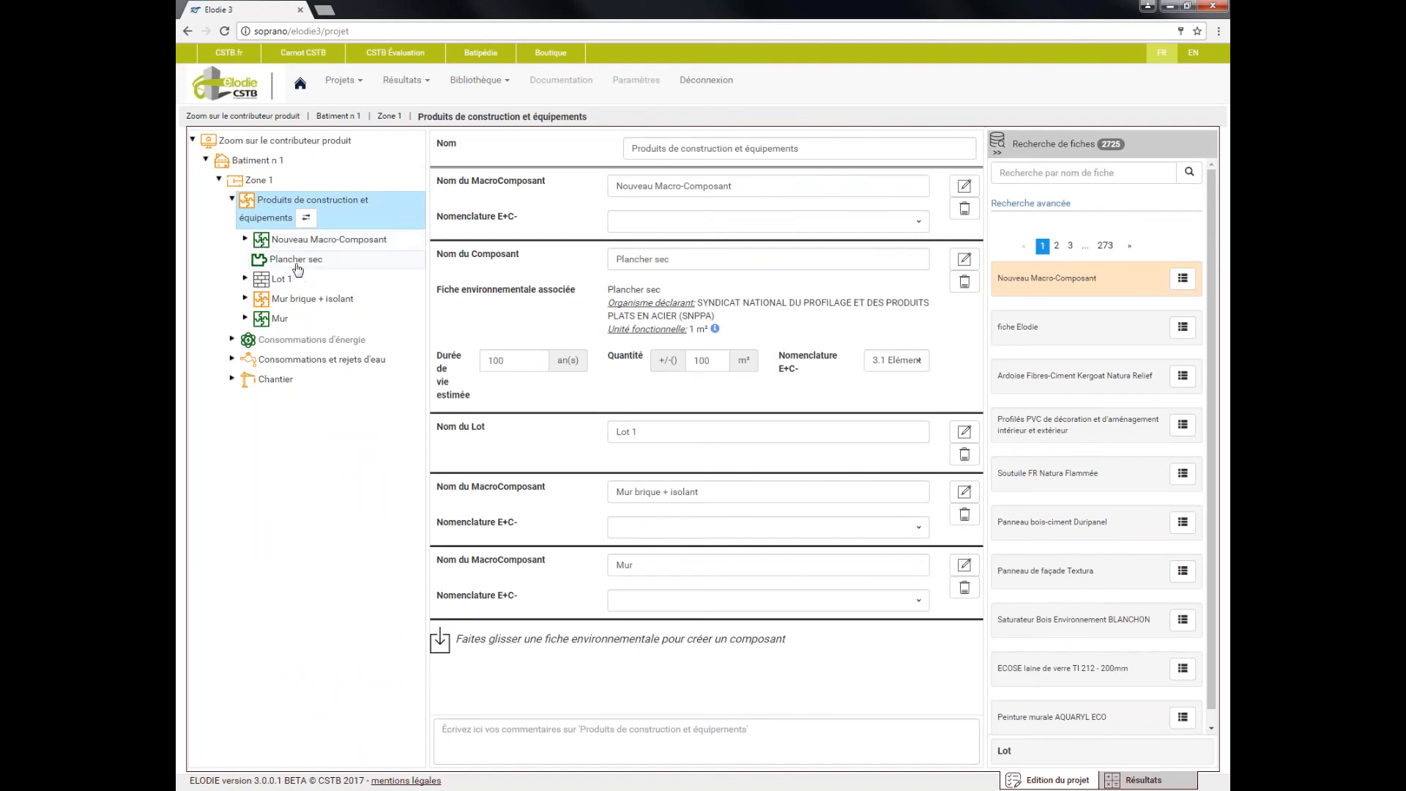
click(245, 279)
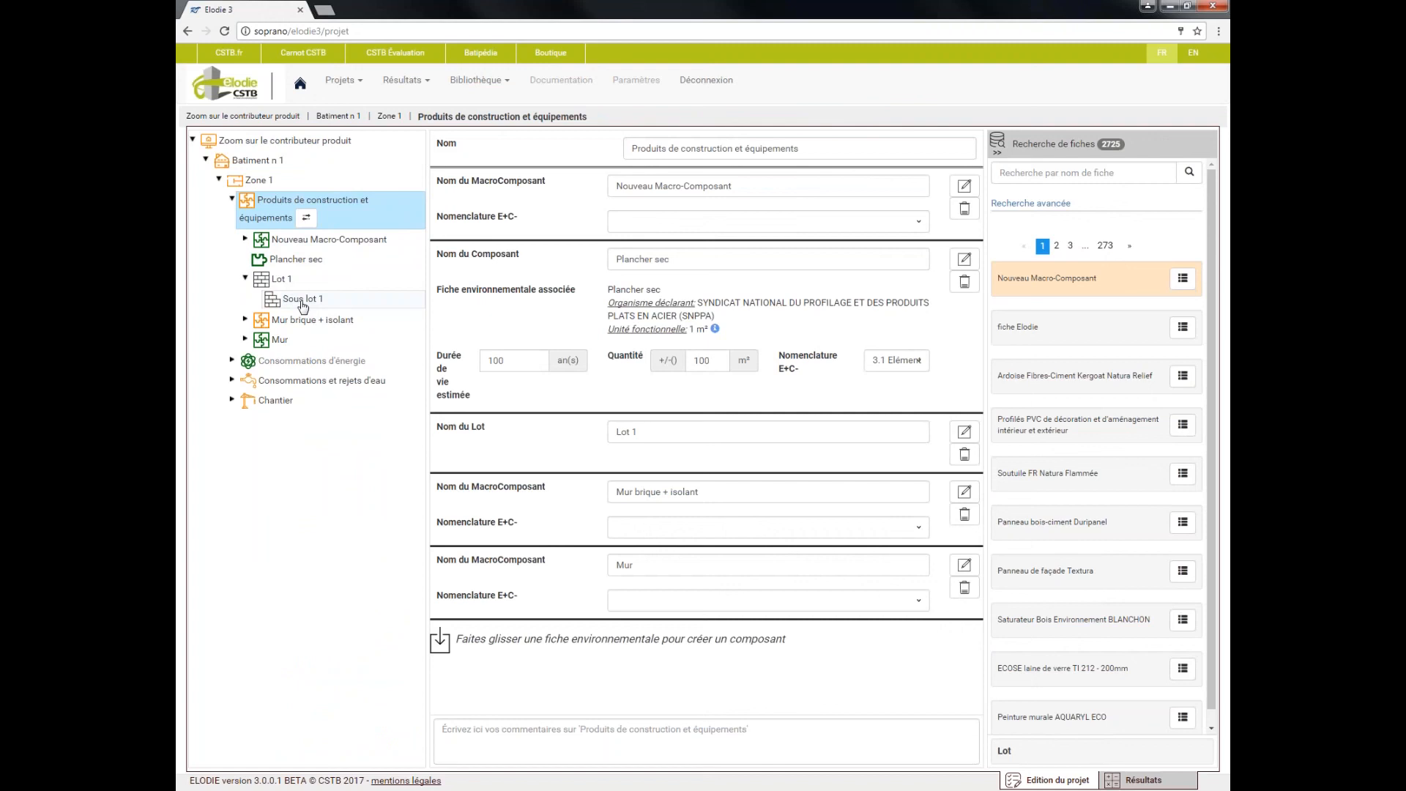
click(1126, 172)
text(li)
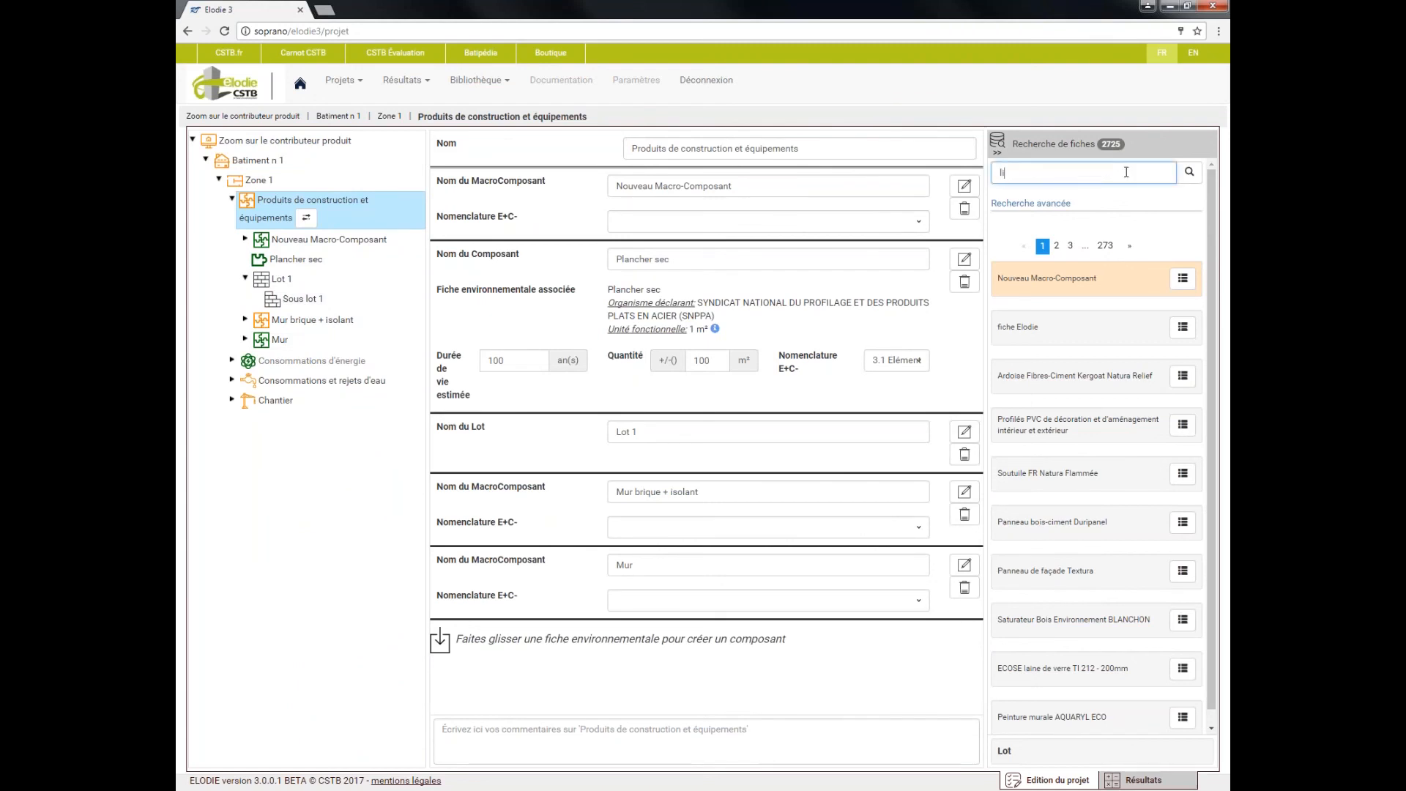
text(no)
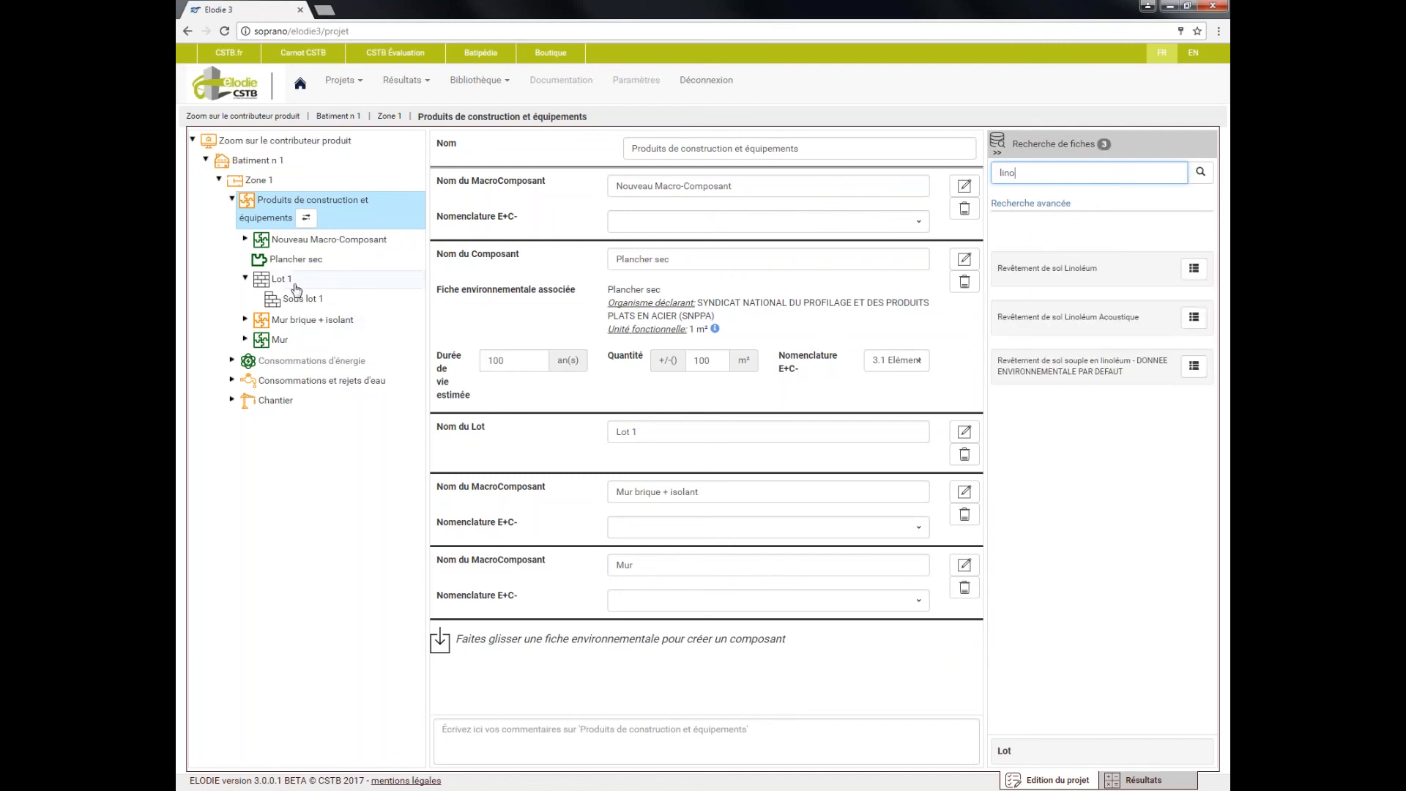
click(298, 299)
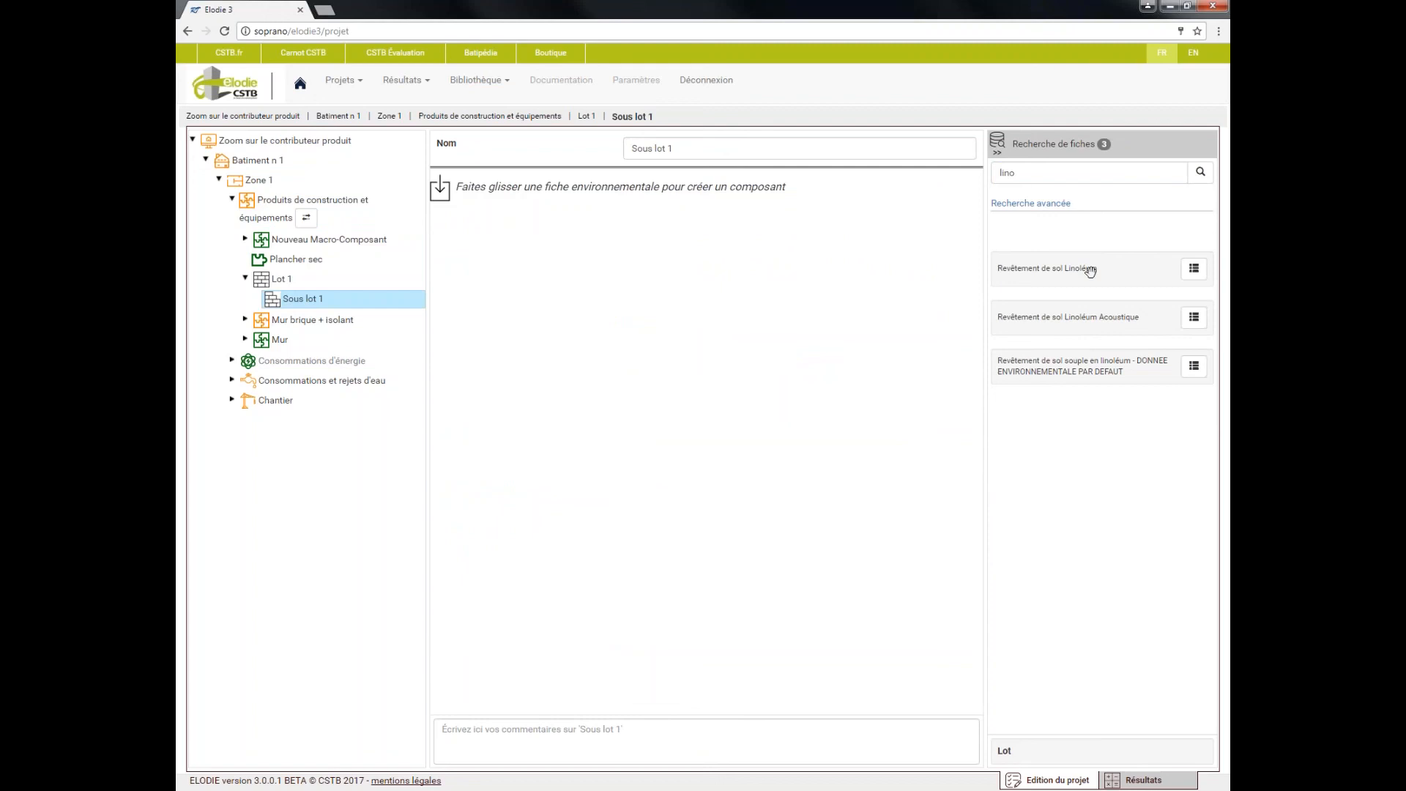
drag(1092, 271, 718, 289)
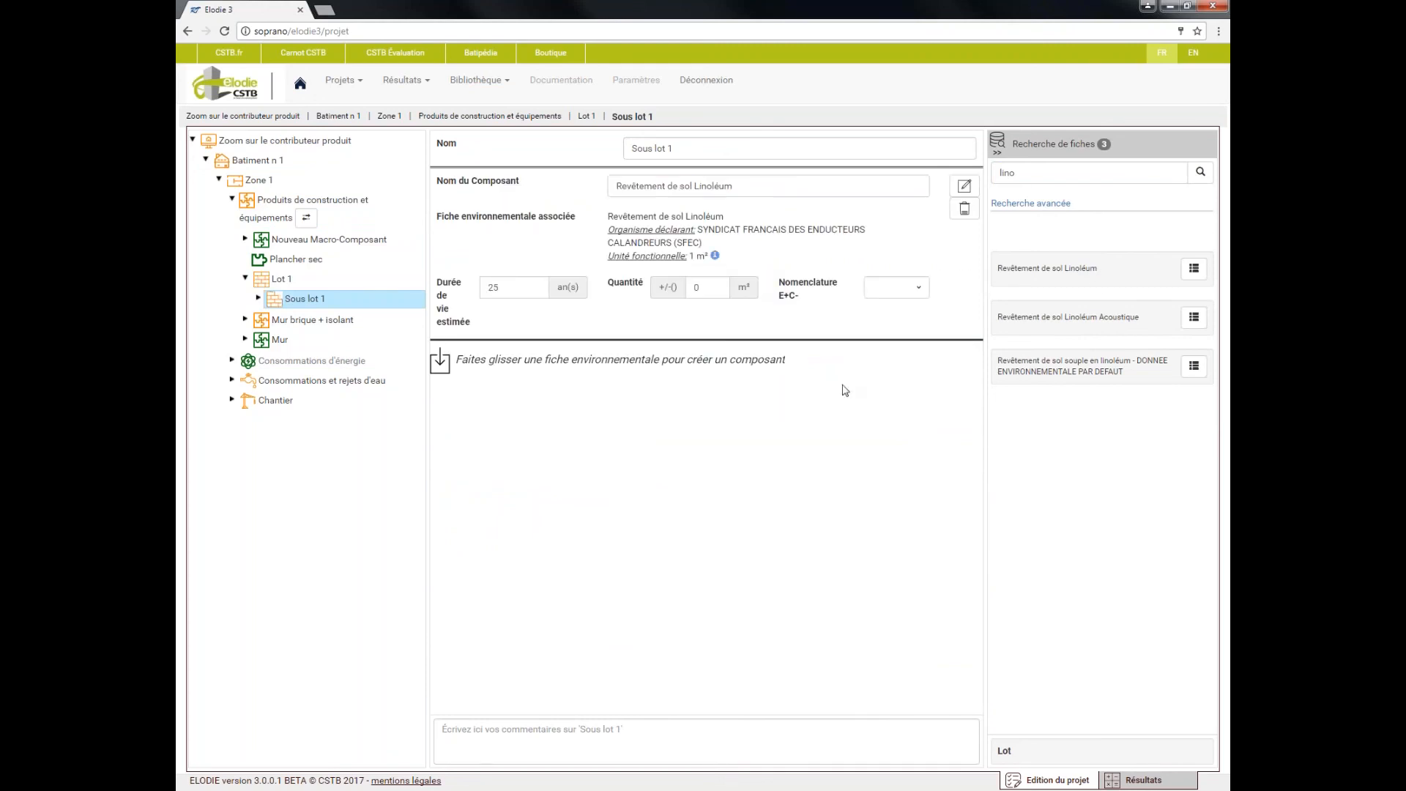
Set the linoleum component's quantity to 30 m² and its E+C- nomenclature to 7.1 Revêtement des sols
click(699, 288)
text(30)
click(919, 287)
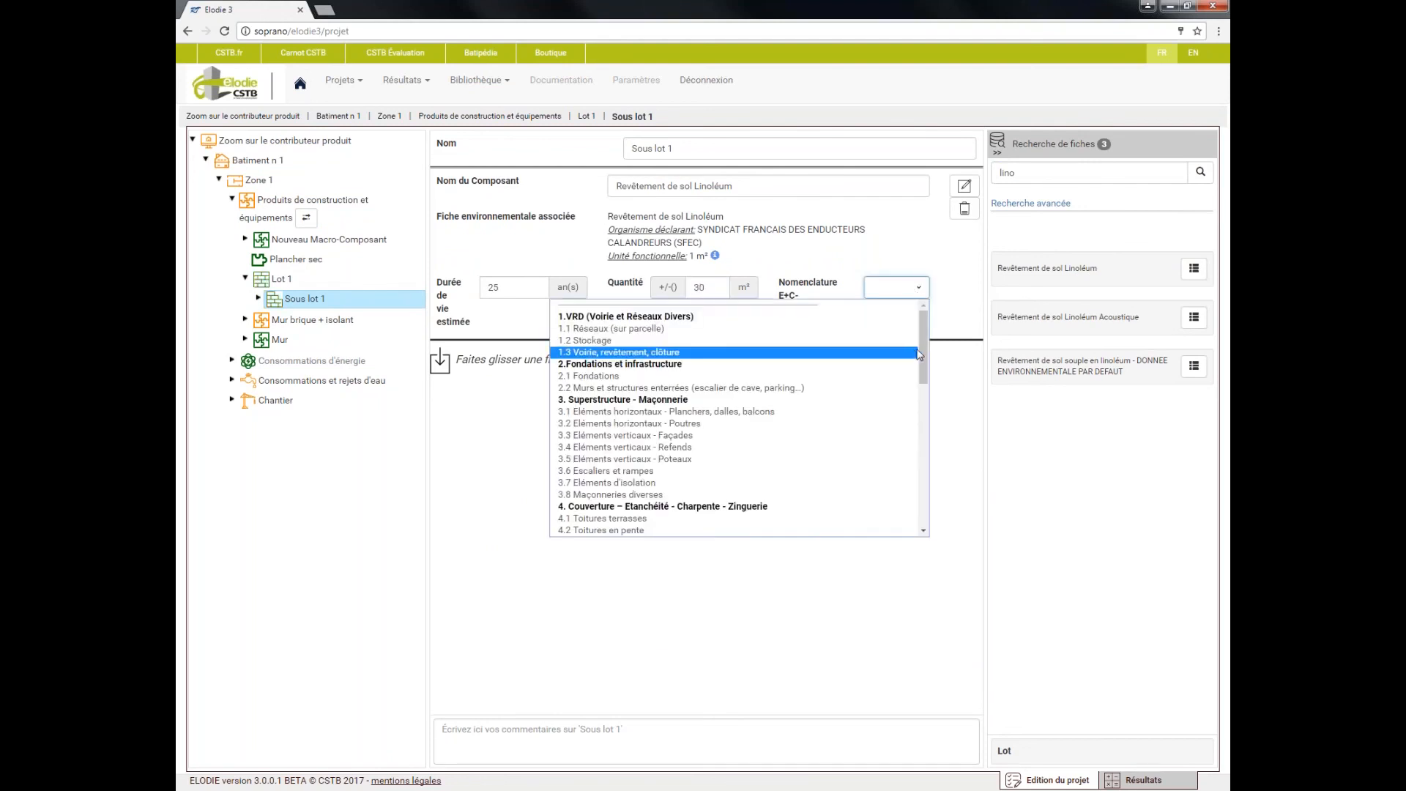
drag(919, 355, 915, 419)
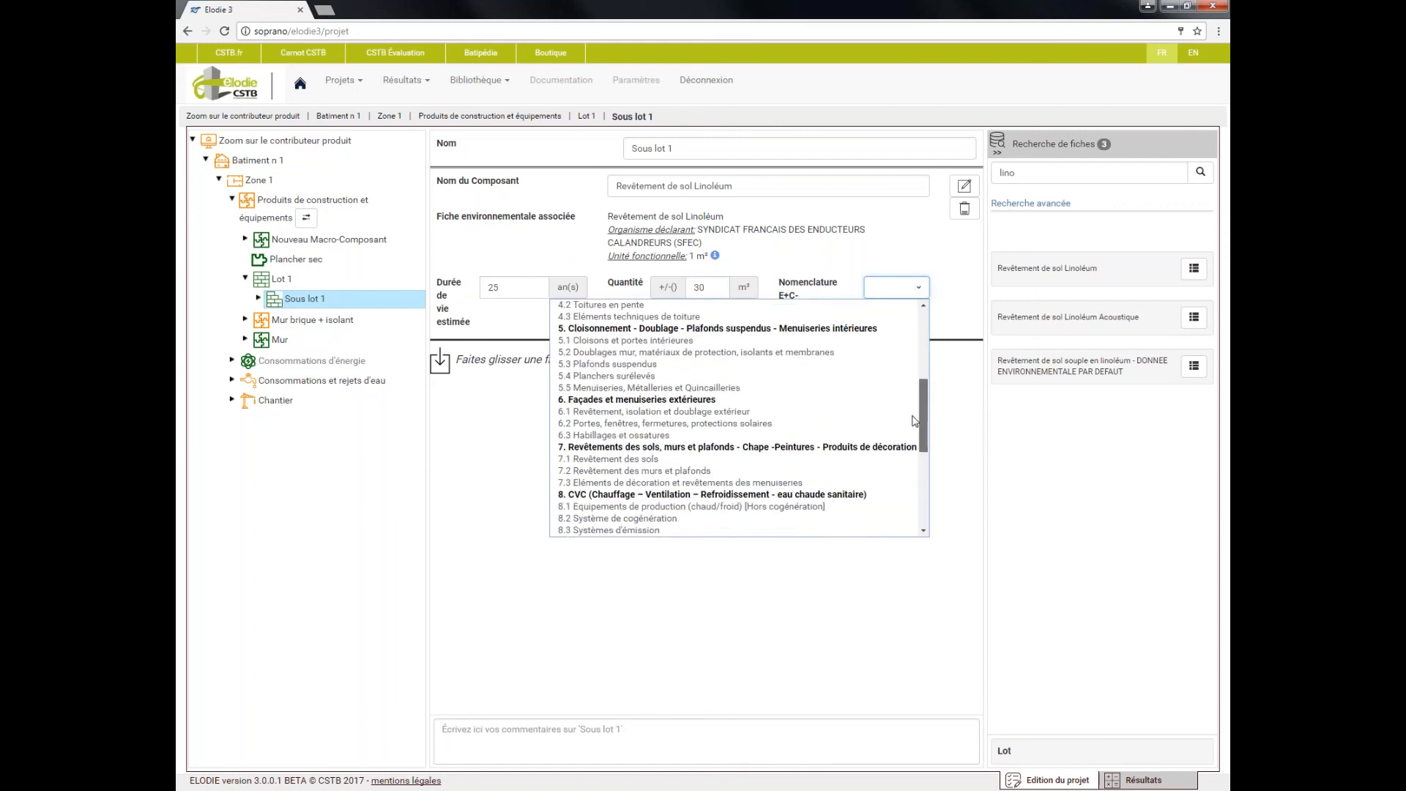
click(677, 459)
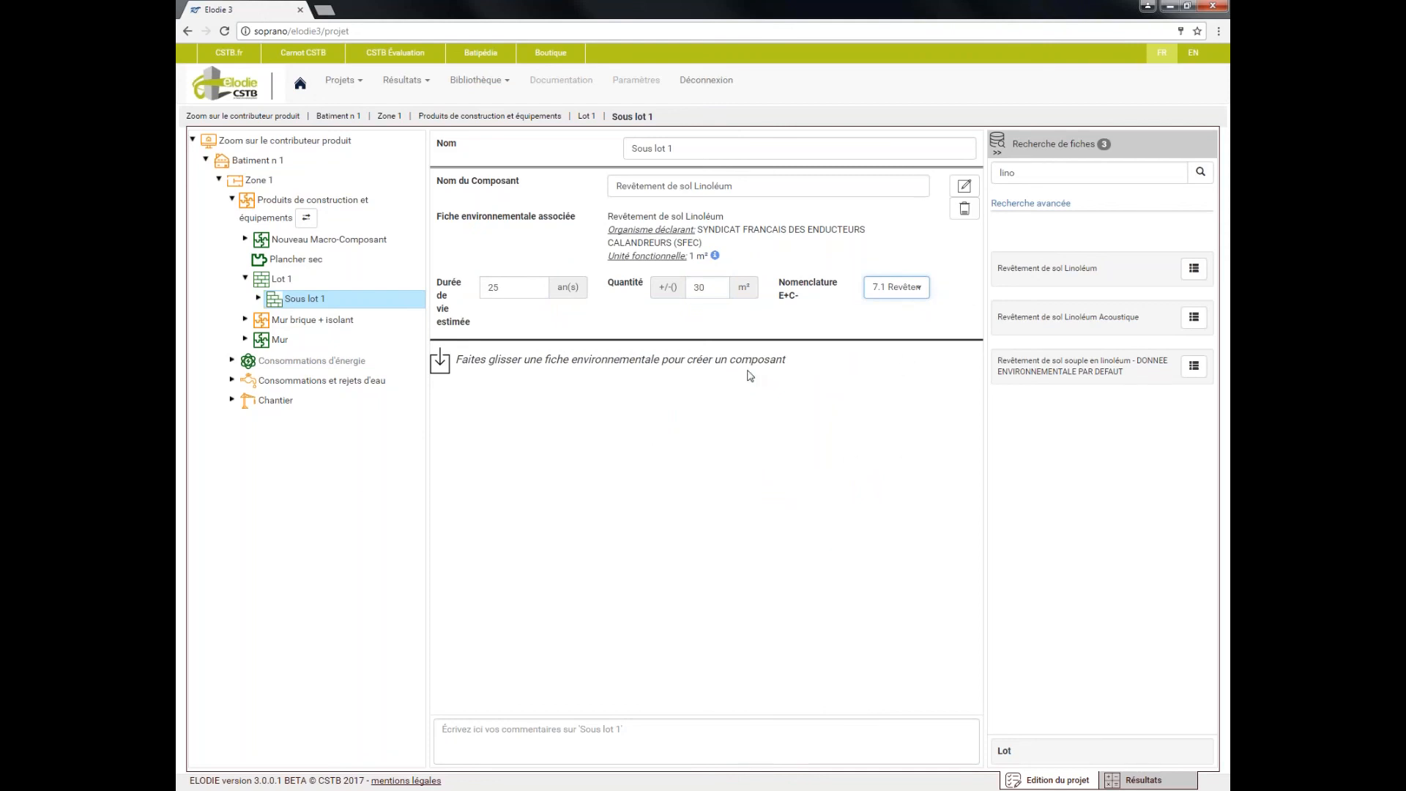
Switch the product contributor back from free description to the predefined lots and open sub-lot 7.1 Revêtement des sols
click(307, 222)
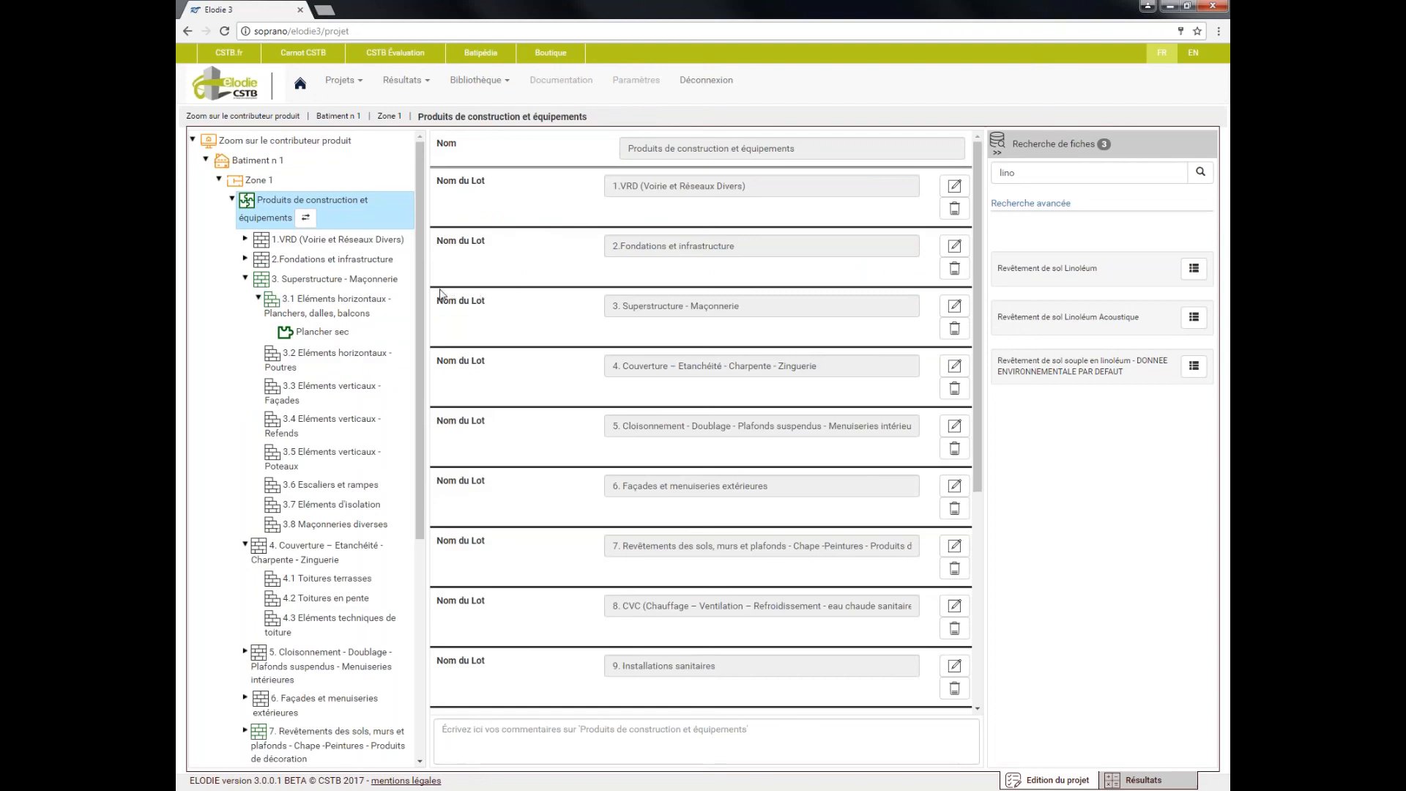
scroll(293, 366, down, 5)
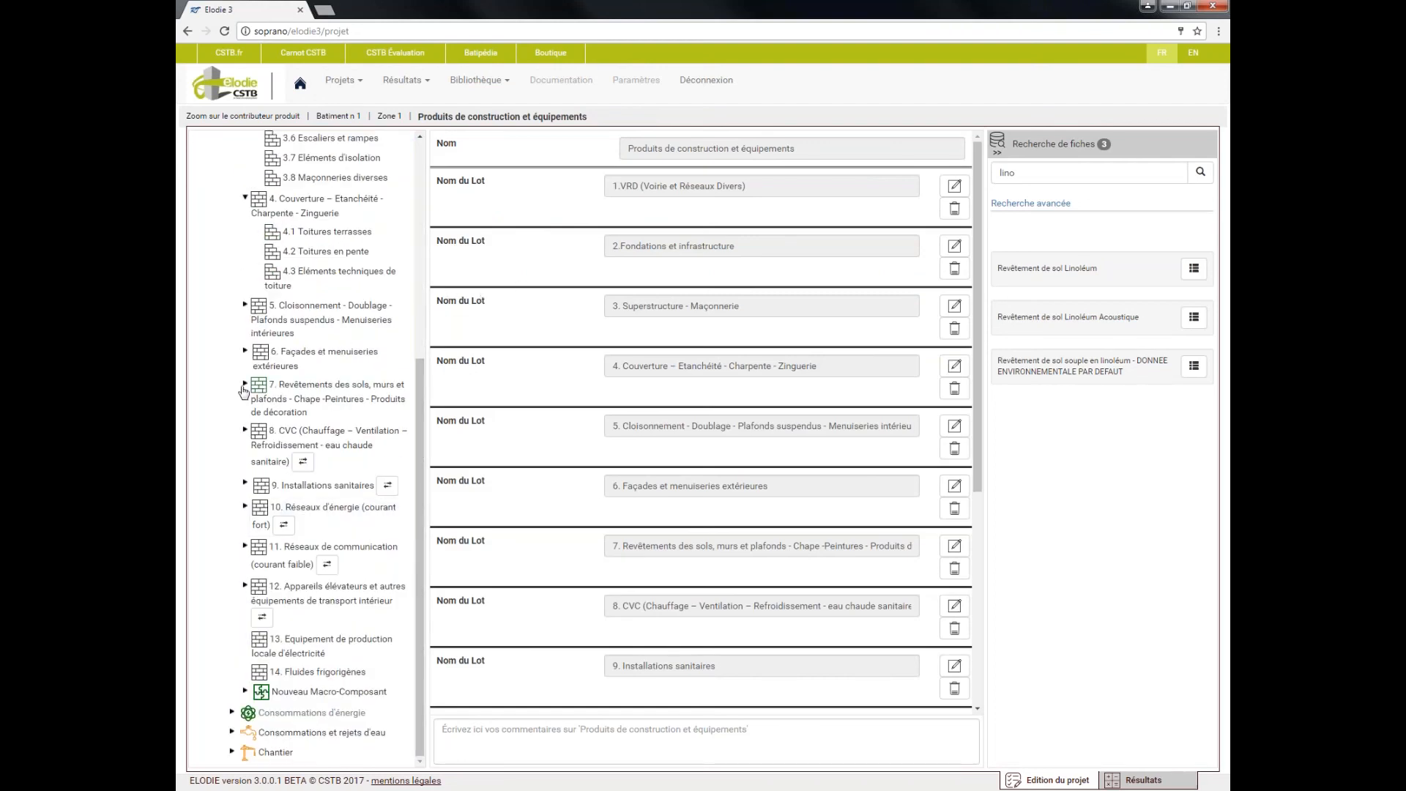
click(246, 384)
click(344, 434)
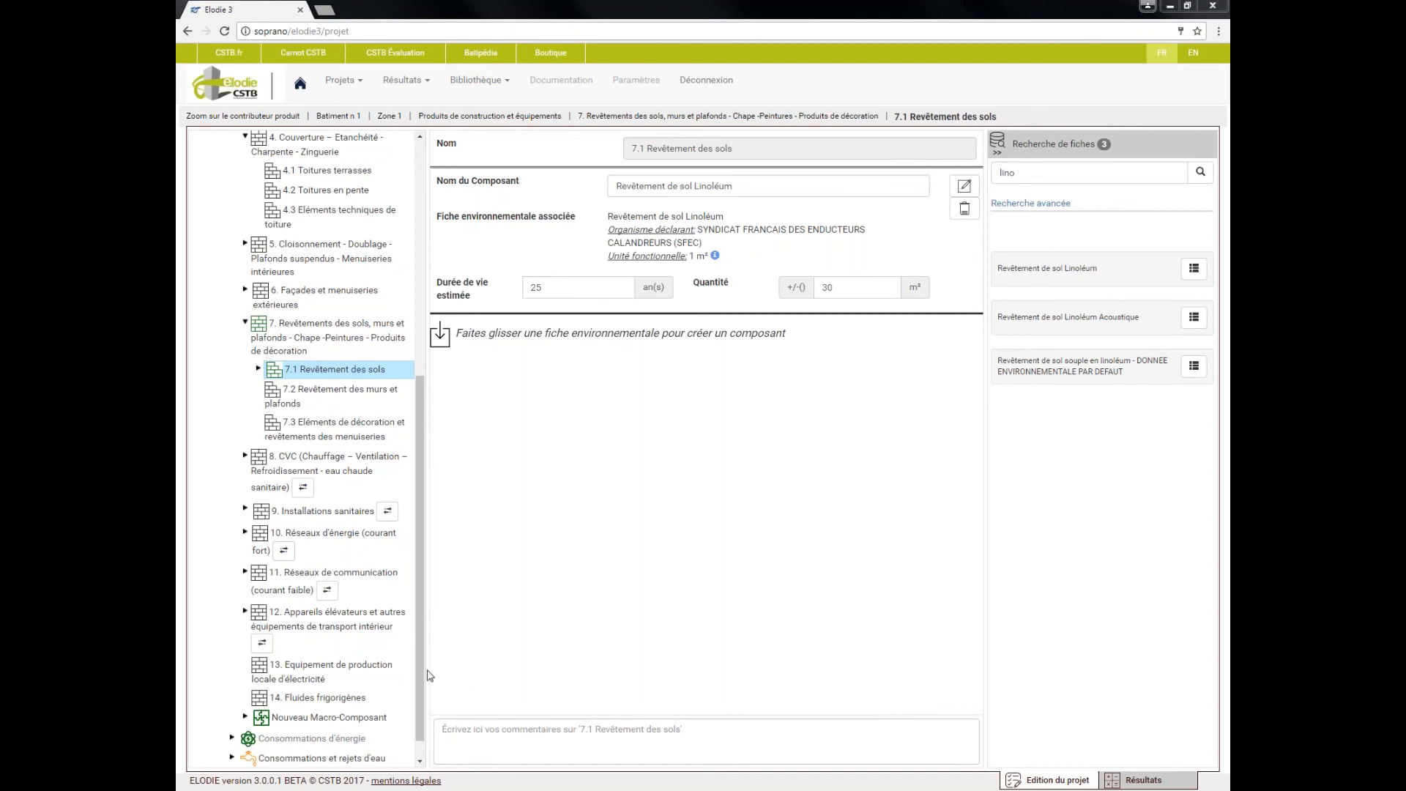
Switch lot 8. CVC from its detailed sub-lots to the flat-rate lot (Lot forfaitaire)
click(301, 466)
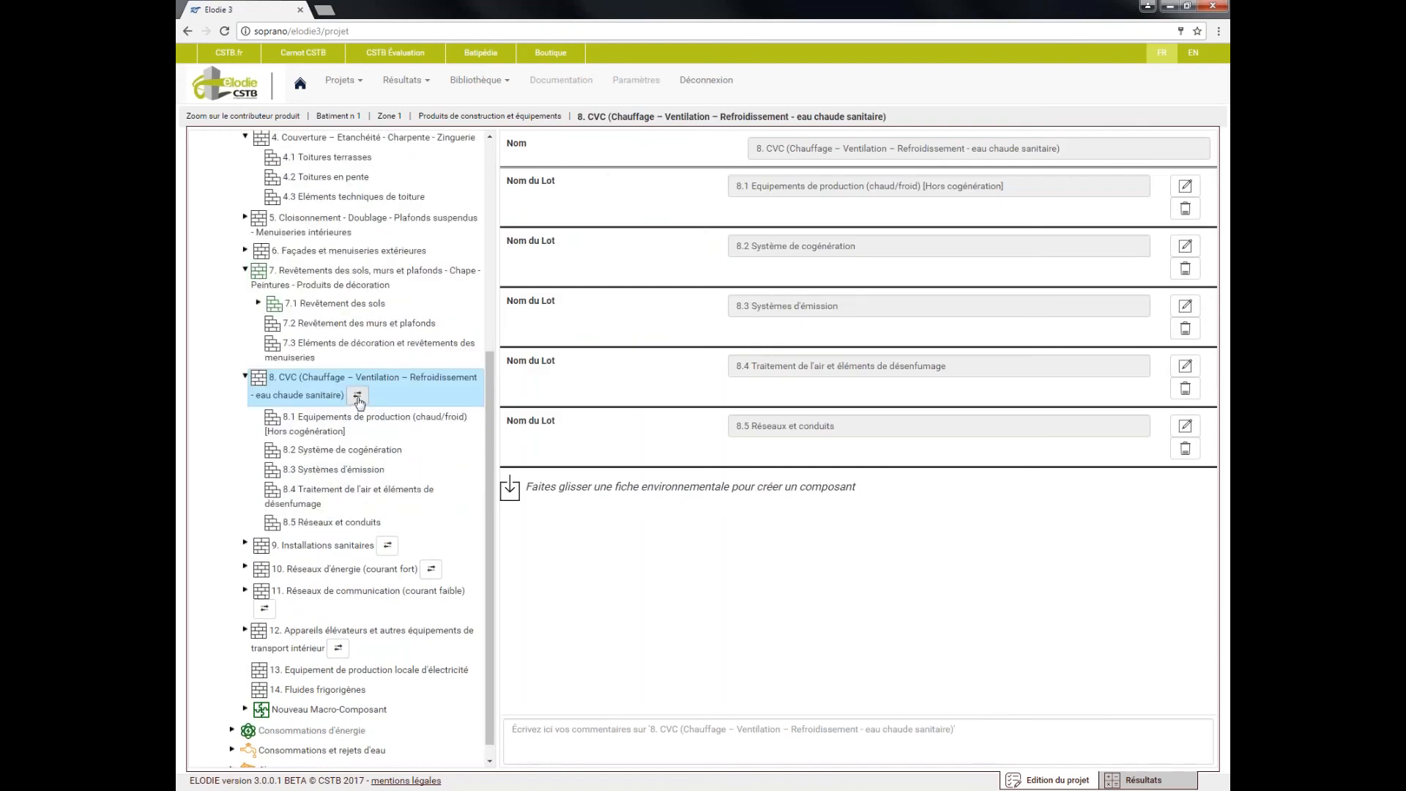
click(358, 395)
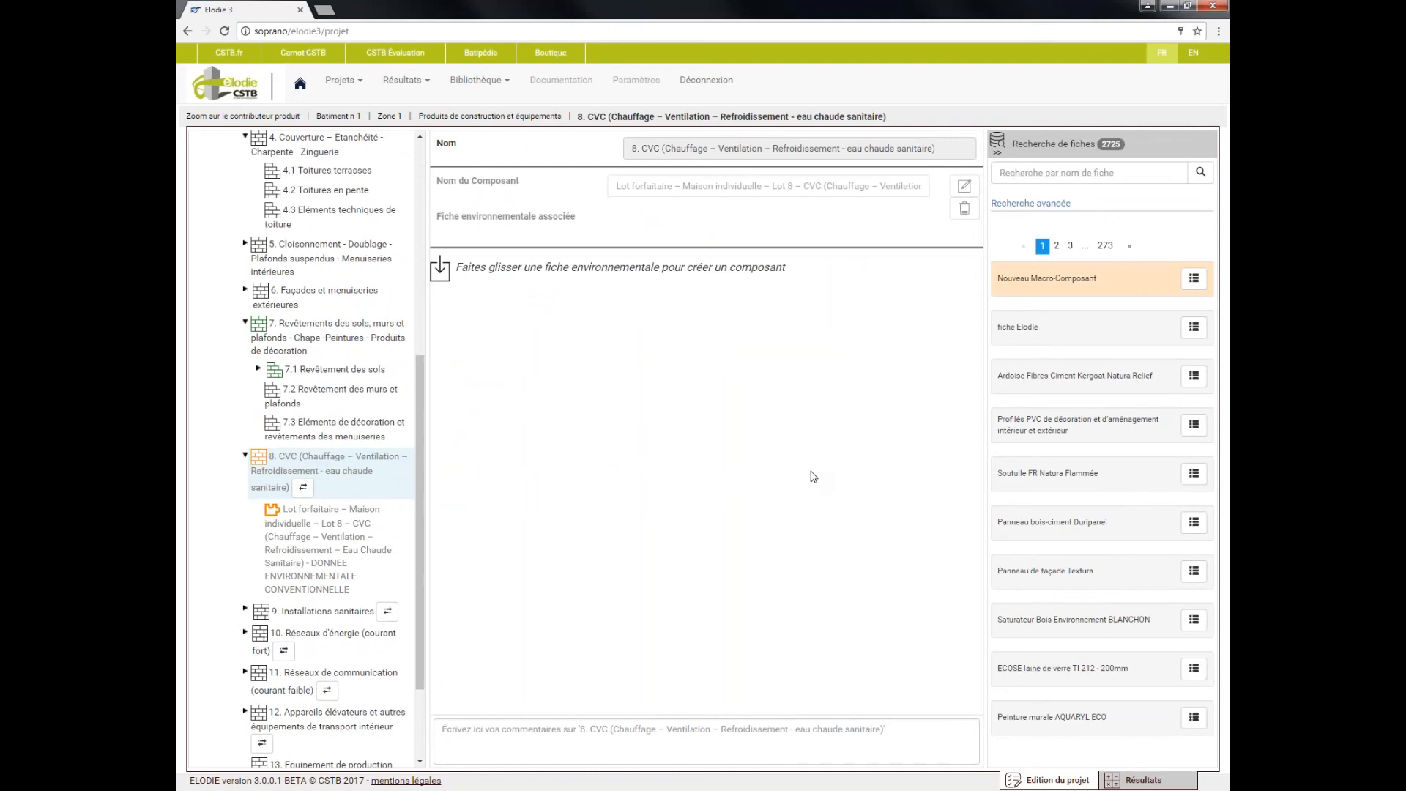